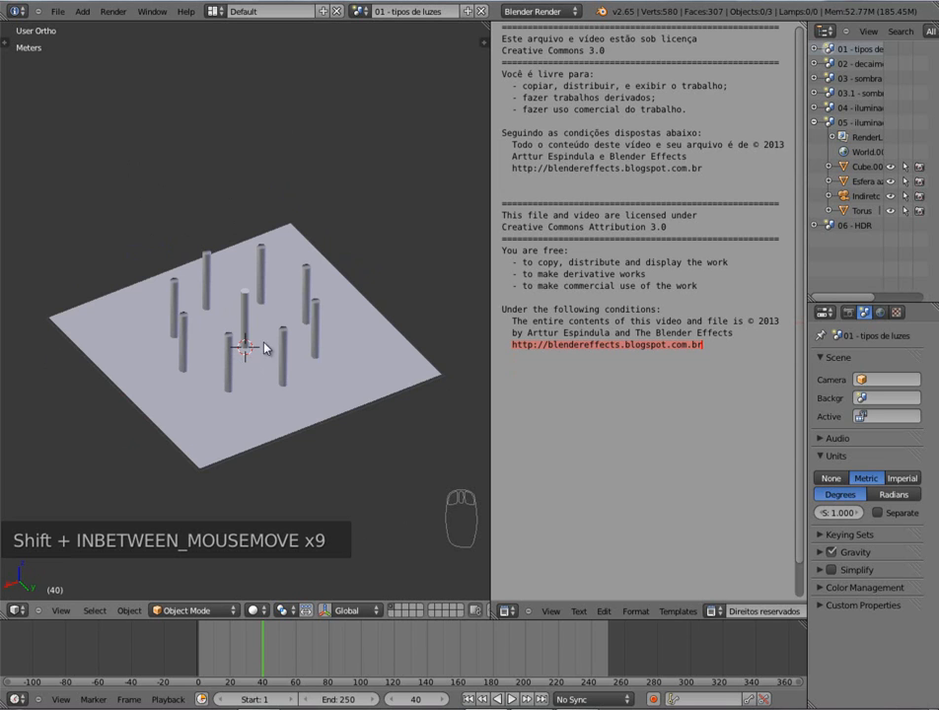
# - Add a Point lamp at the centre of the plane with the columns
pyautogui.hotkey('shift', 'a')
pyautogui.moveTo(206, 384)
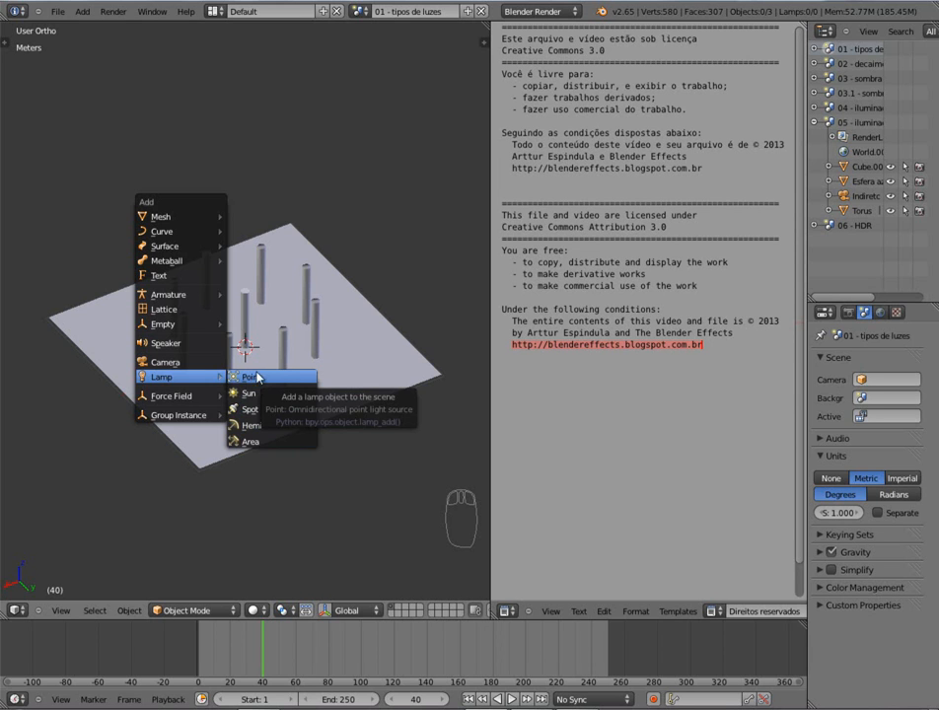
pyautogui.hotkey('shift', 'a')
pyautogui.moveTo(257, 326)
pyautogui.click(288, 321)
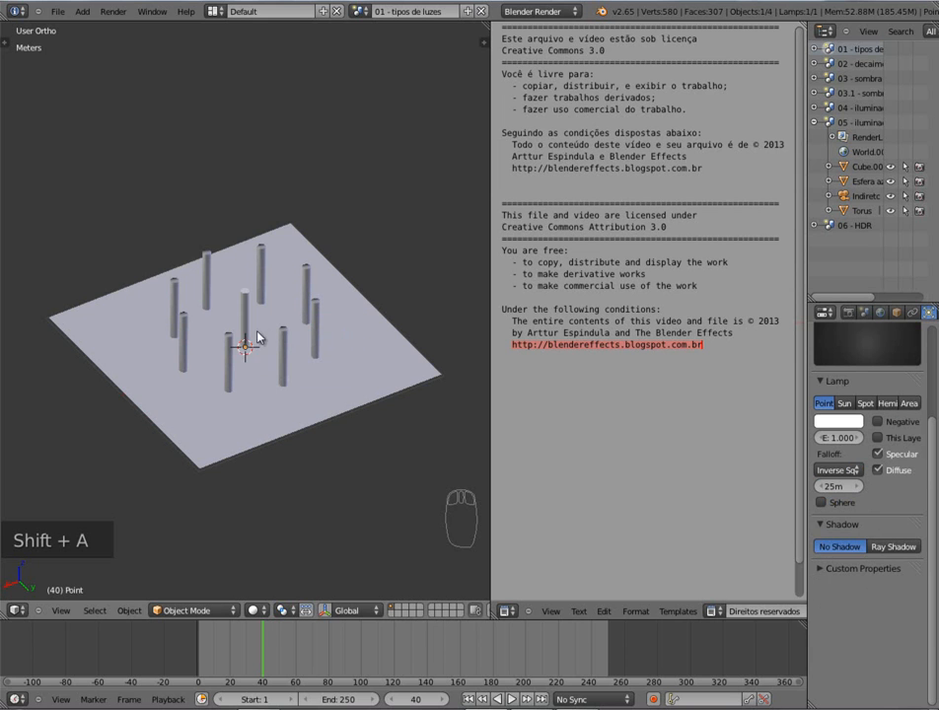
# - In front view with the transform manipulator shown, raise the point lamp above the columns and try to render the scene
pyautogui.press('KP_1')
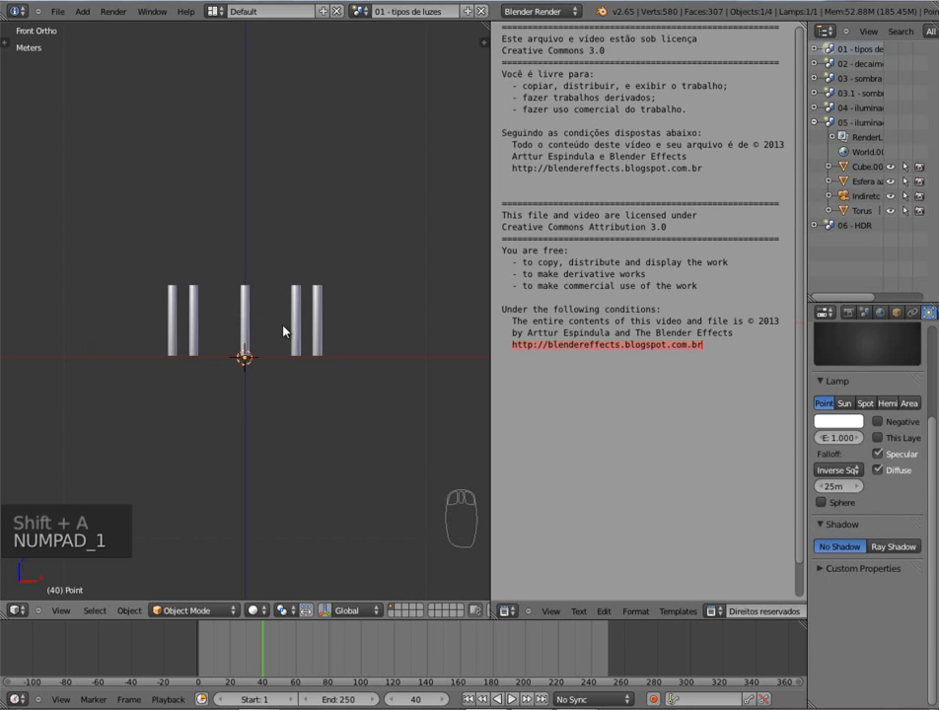
pyautogui.click(305, 610)
pyautogui.moveTo(250, 307); pyautogui.dragTo(255, 275)
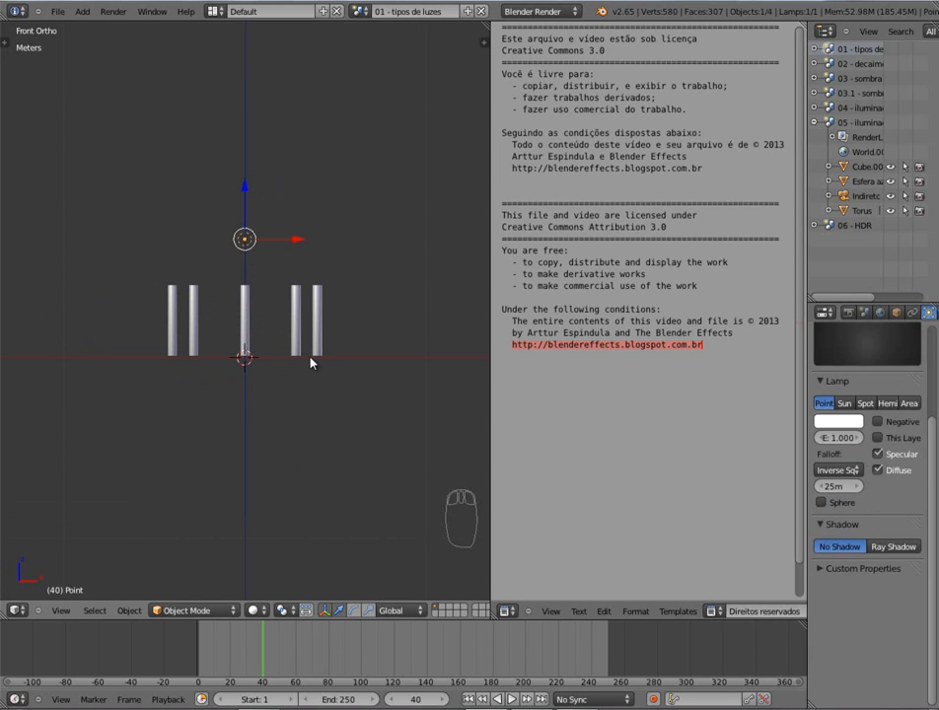
pyautogui.press('F12')
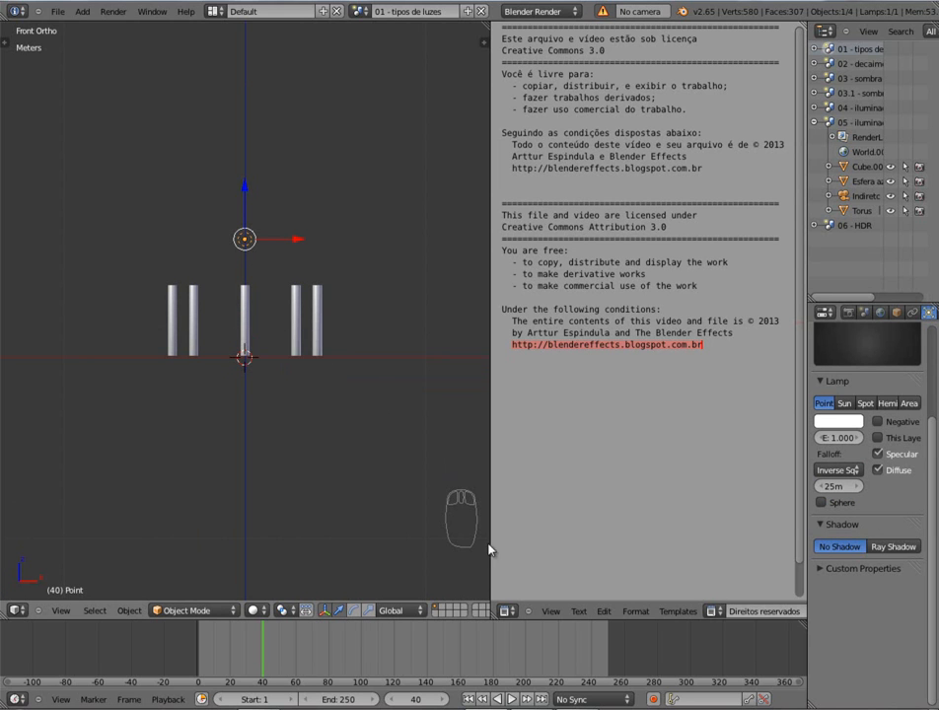
# - Switch to the other Blender window with the default cube scene, dismiss the splash screen and render the cube
pyautogui.rightClick(486, 708)
pyautogui.click(484, 652)
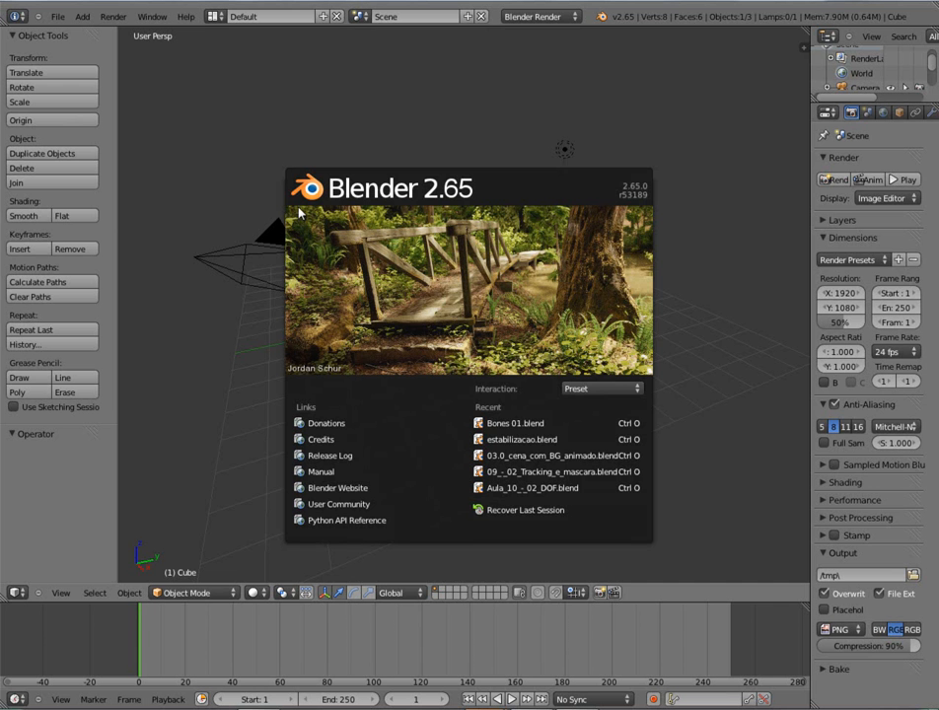
pyautogui.click(517, 127)
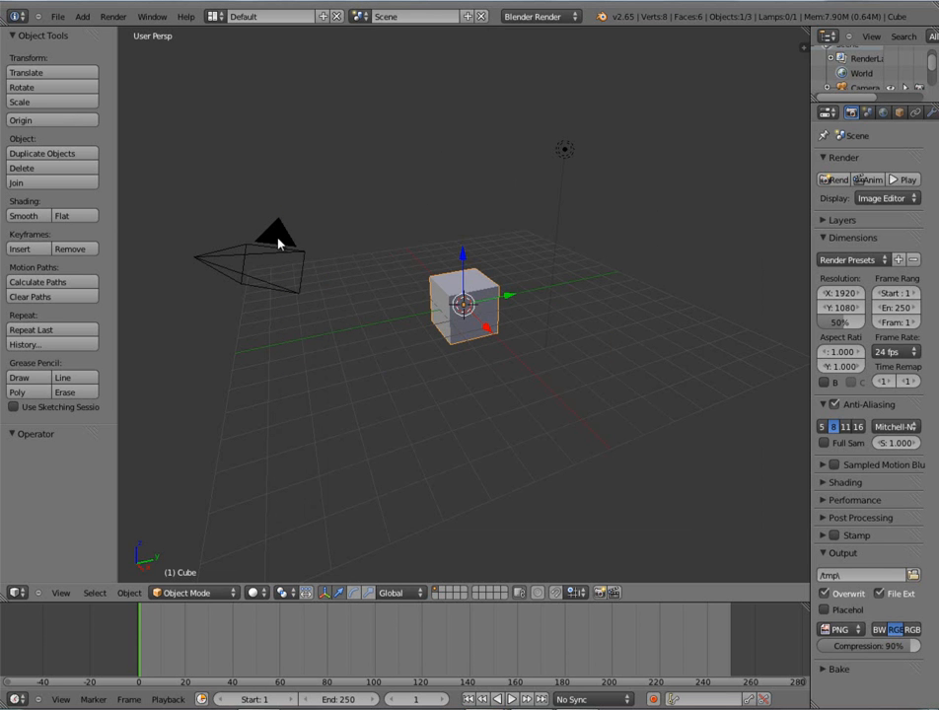
pyautogui.press('F12')
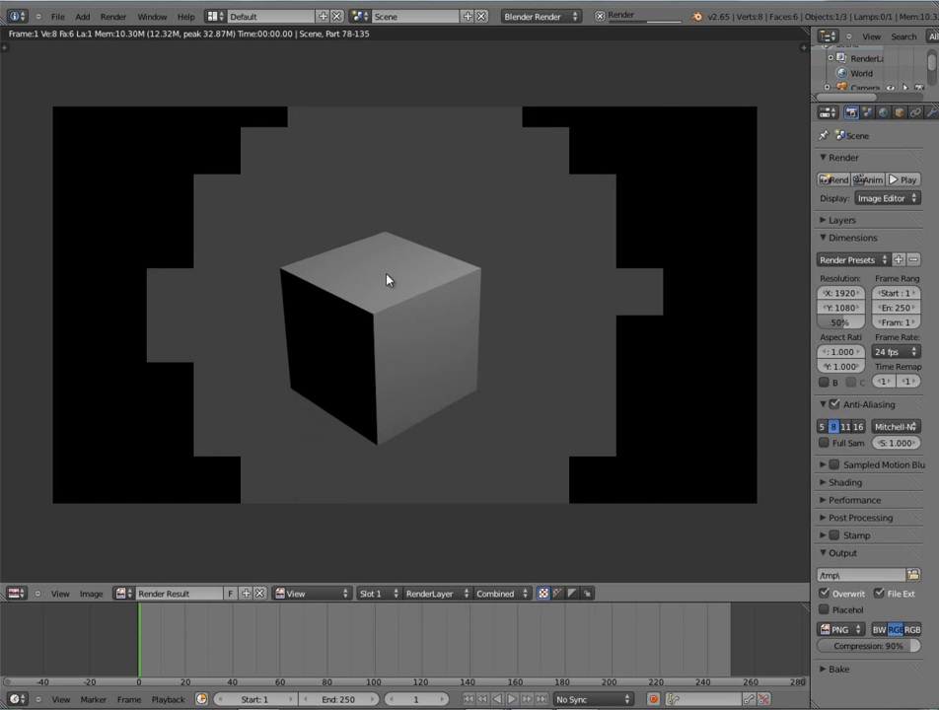
pyautogui.press('Escape')
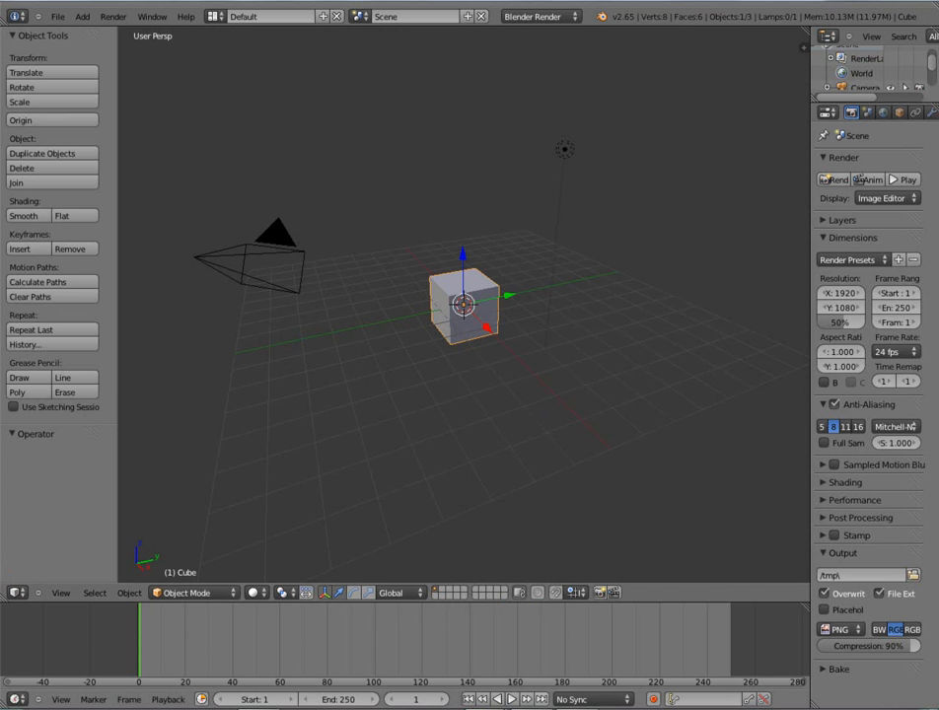
# - Return to the Blender window with the columns and try to render that scene from an angled view
pyautogui.moveTo(484, 709)
pyautogui.click(477, 623)
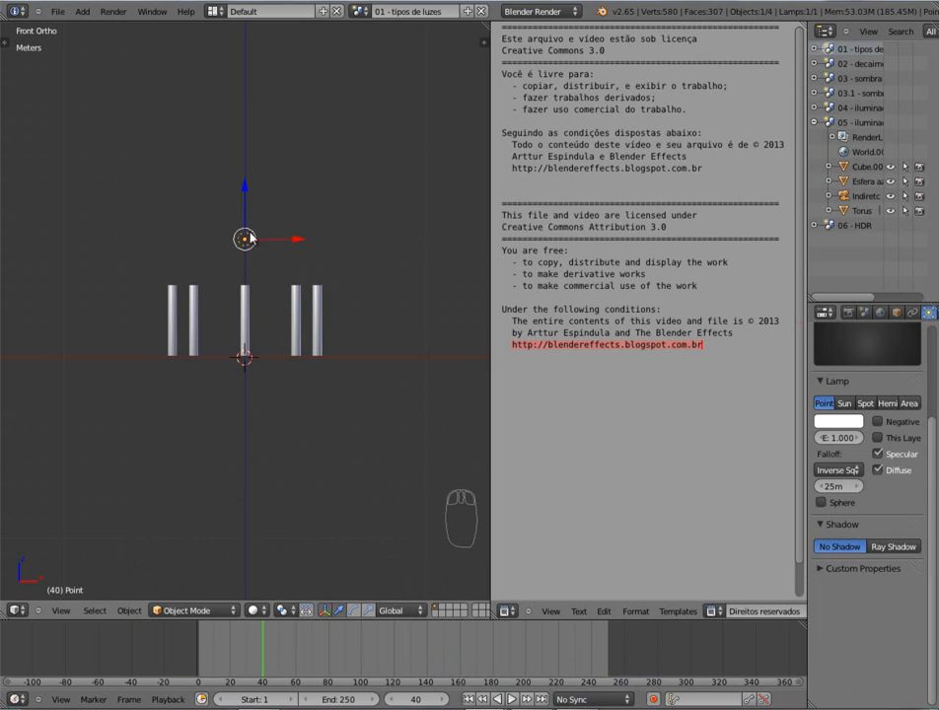
pyautogui.moveTo(361, 261); pyautogui.dragTo(322, 201, button='middle')
pyautogui.keyDown('alt'); pyautogui.moveTo(309, 348); pyautogui.dragTo(199, 299, button='middle'); pyautogui.keyUp('alt')
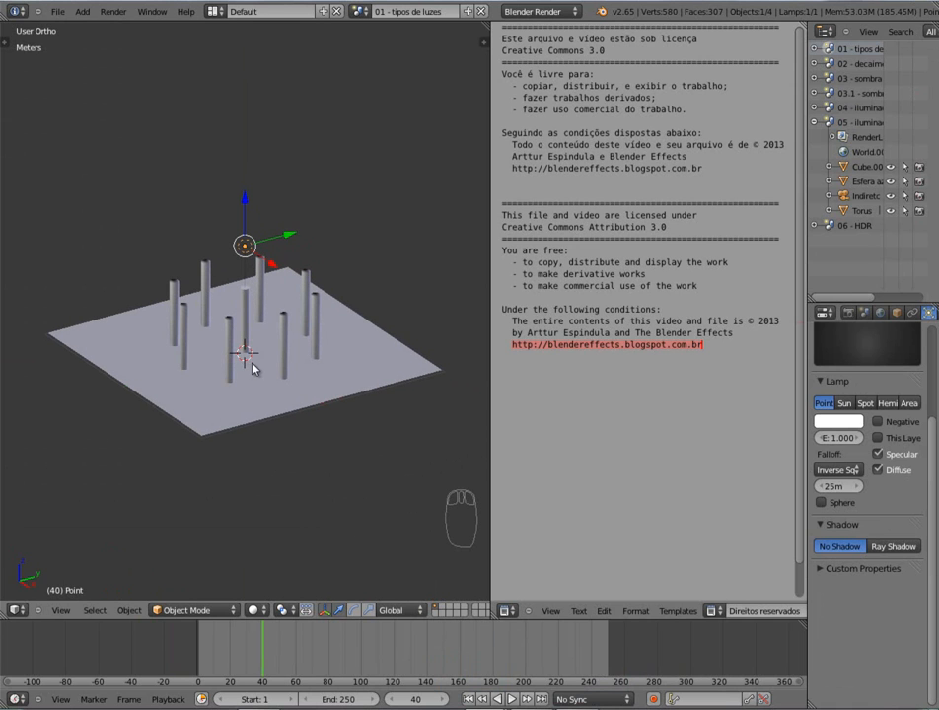
pyautogui.press('F12')
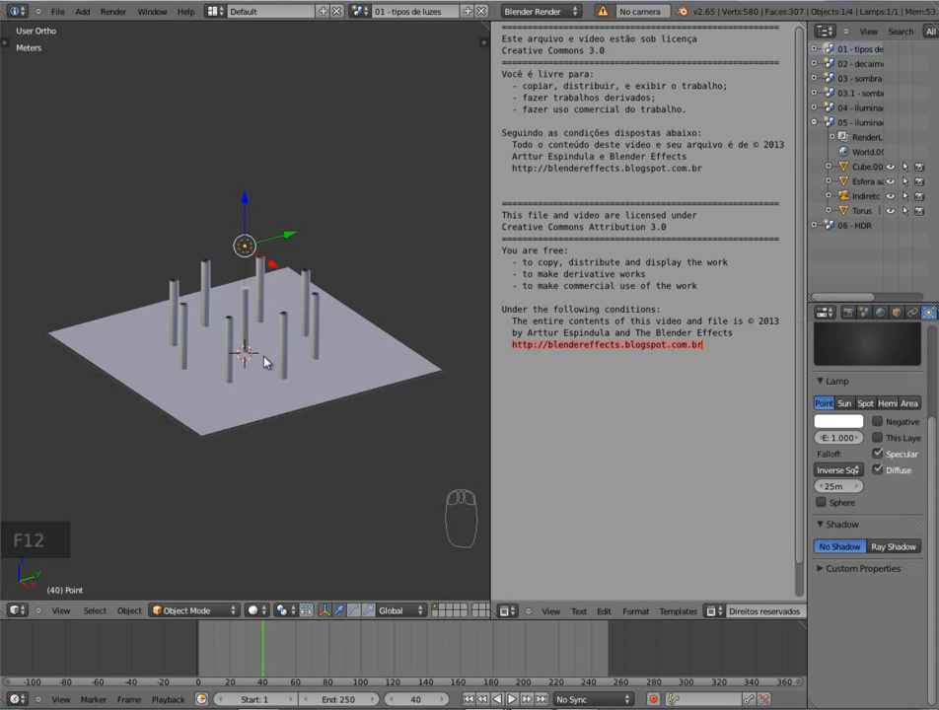
# - Add a camera aligned to an angled wireframe view of the columns and render the scene through it
pyautogui.hotkey('shift', 'a')
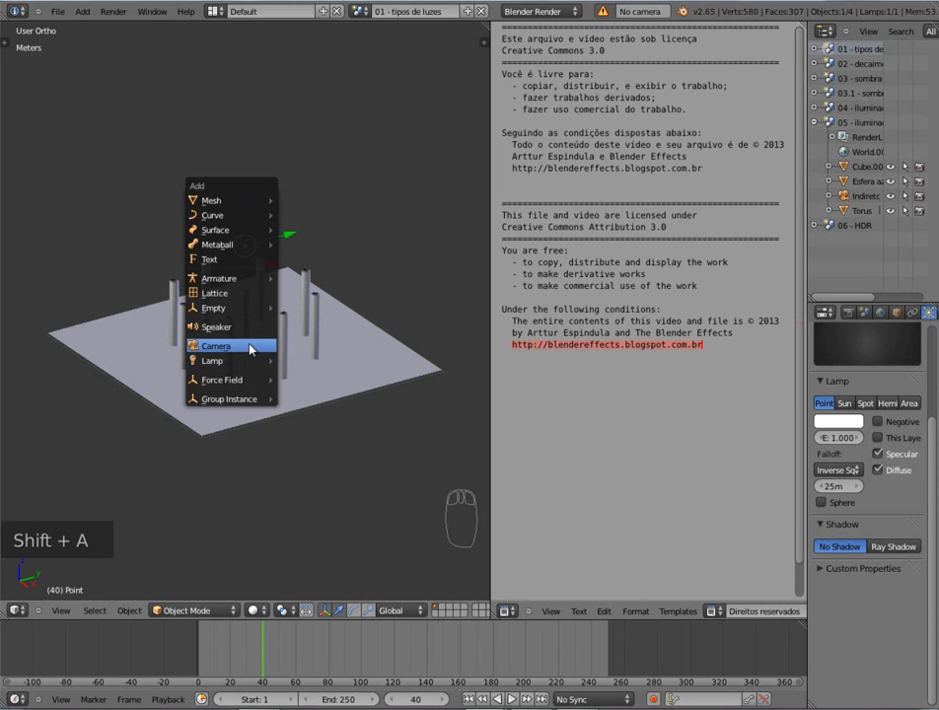
pyautogui.click(251, 347)
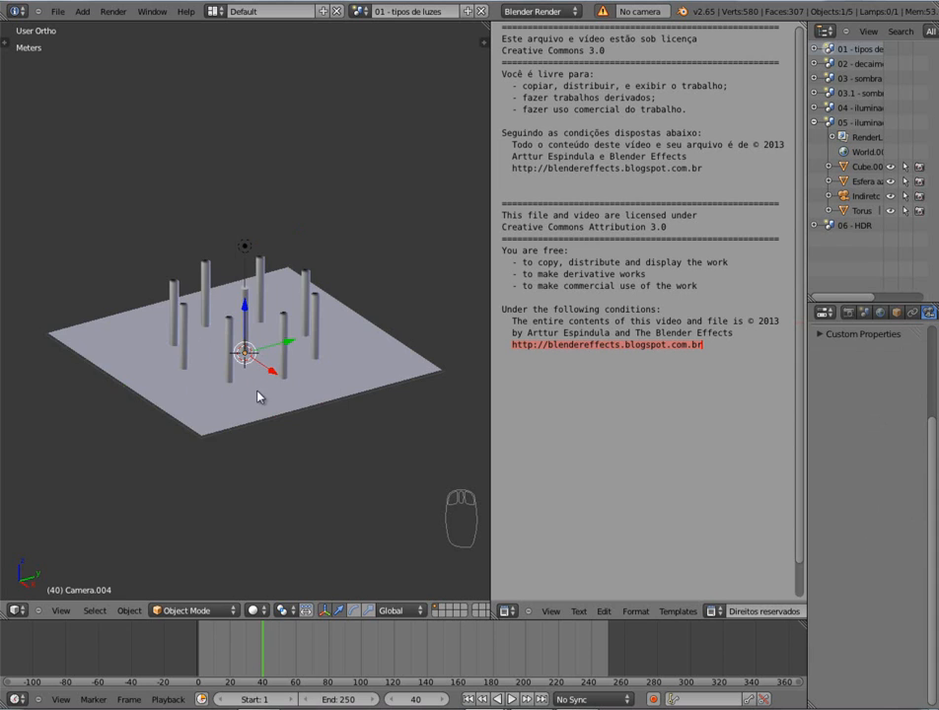
pyautogui.press('z')
pyautogui.press('KP_1')
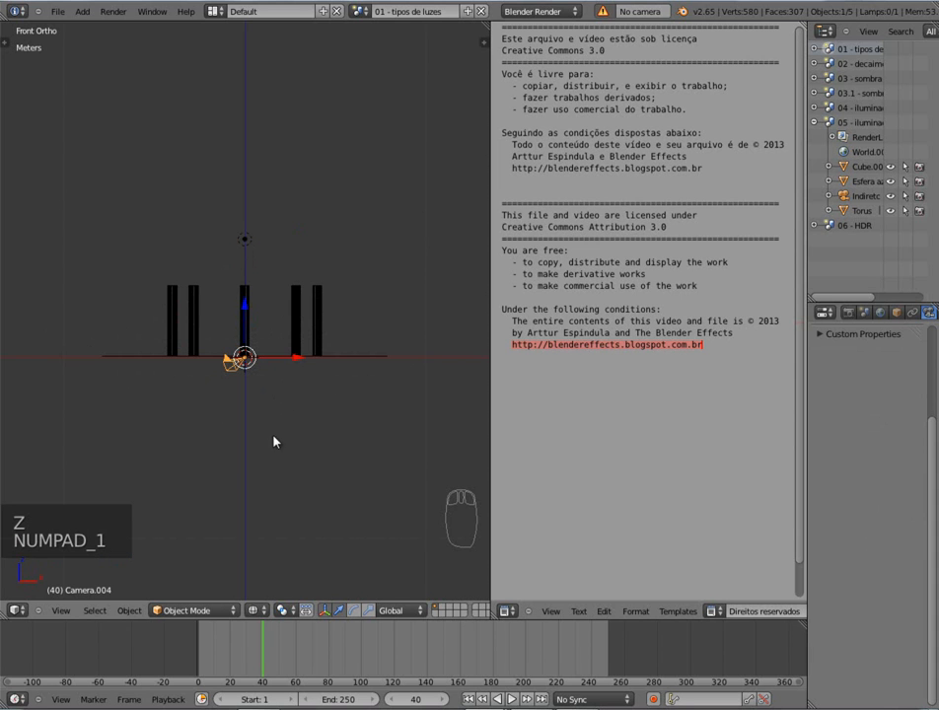
pyautogui.keyDown('alt'); pyautogui.moveTo(268, 423); pyautogui.dragTo(233, 423, button='middle'); pyautogui.keyUp('alt')
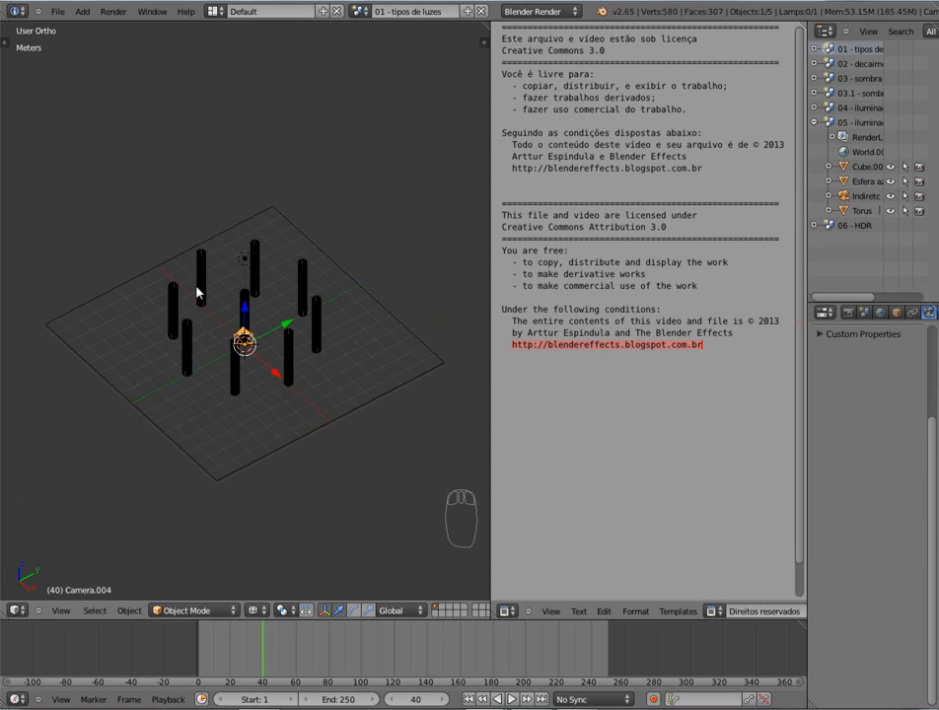
pyautogui.press('ctrl+alt+KP_0')
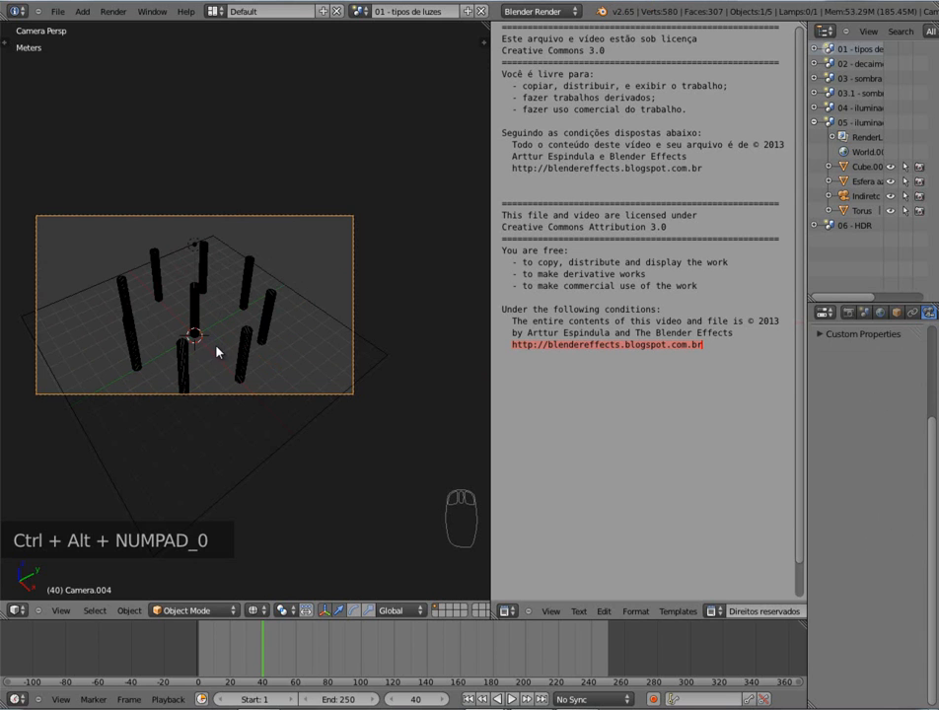
pyautogui.press('F12')
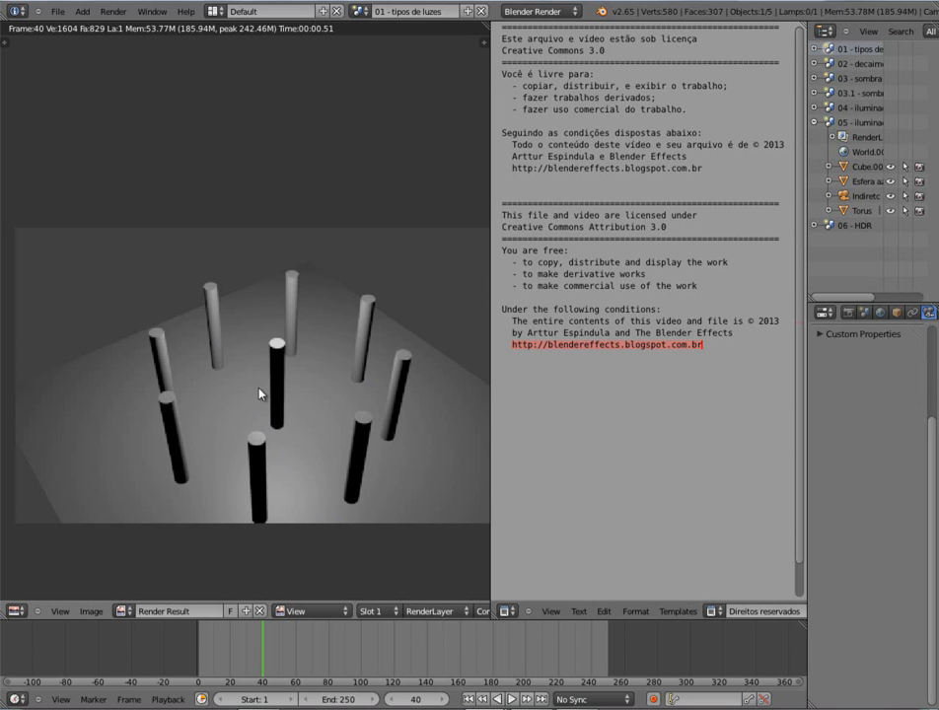
pyautogui.press('Escape')
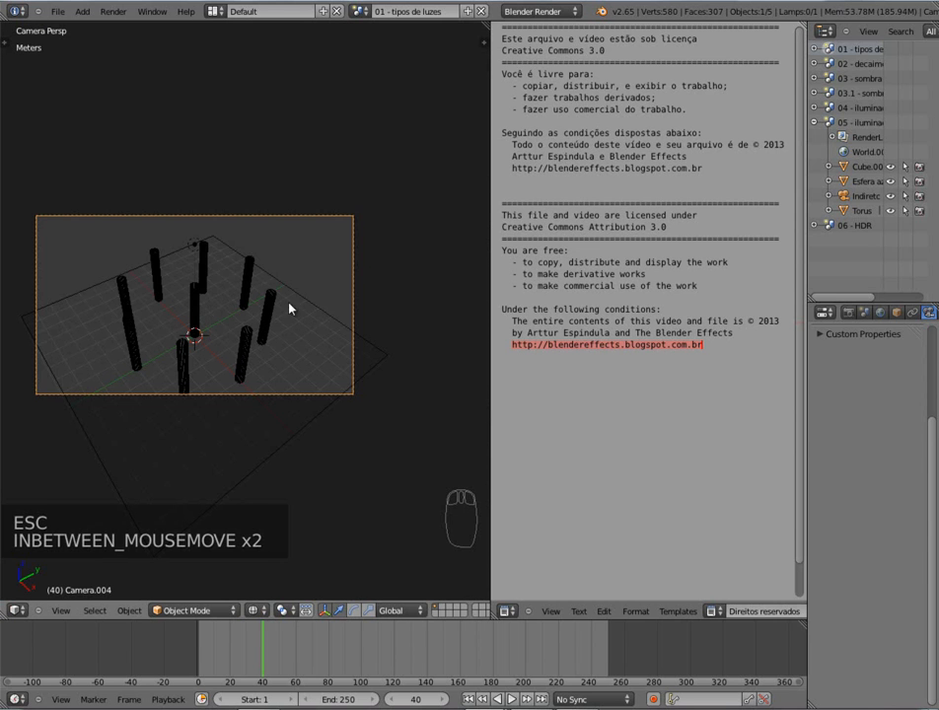
# - Select the point lamp above the columns, and in the default cube window select the lamp and hide the transform manipulator
pyautogui.rightClick(201, 262)
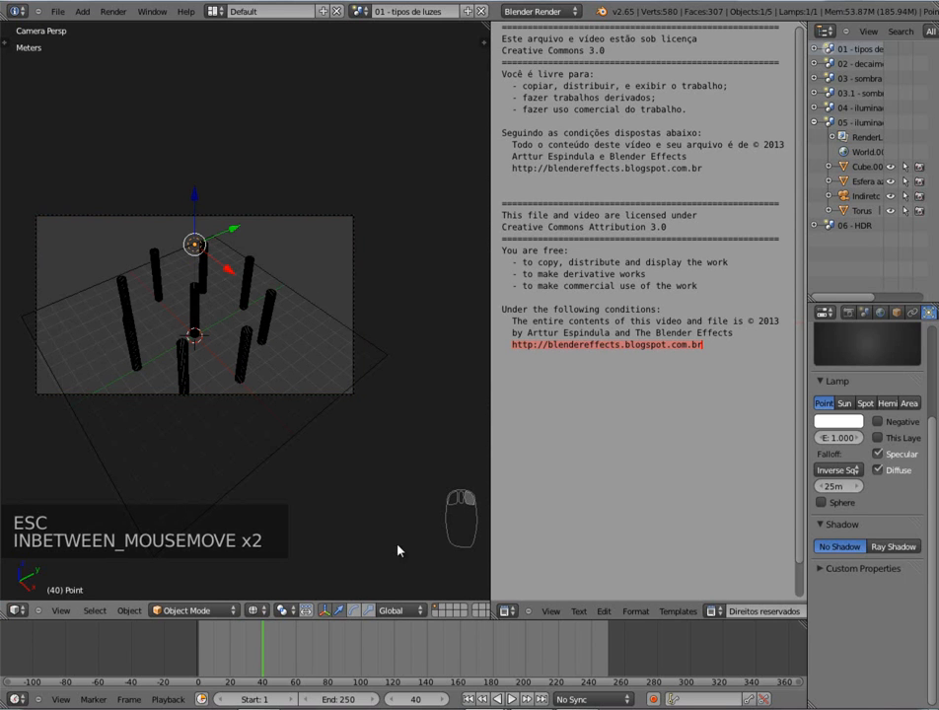
pyautogui.moveTo(490, 708)
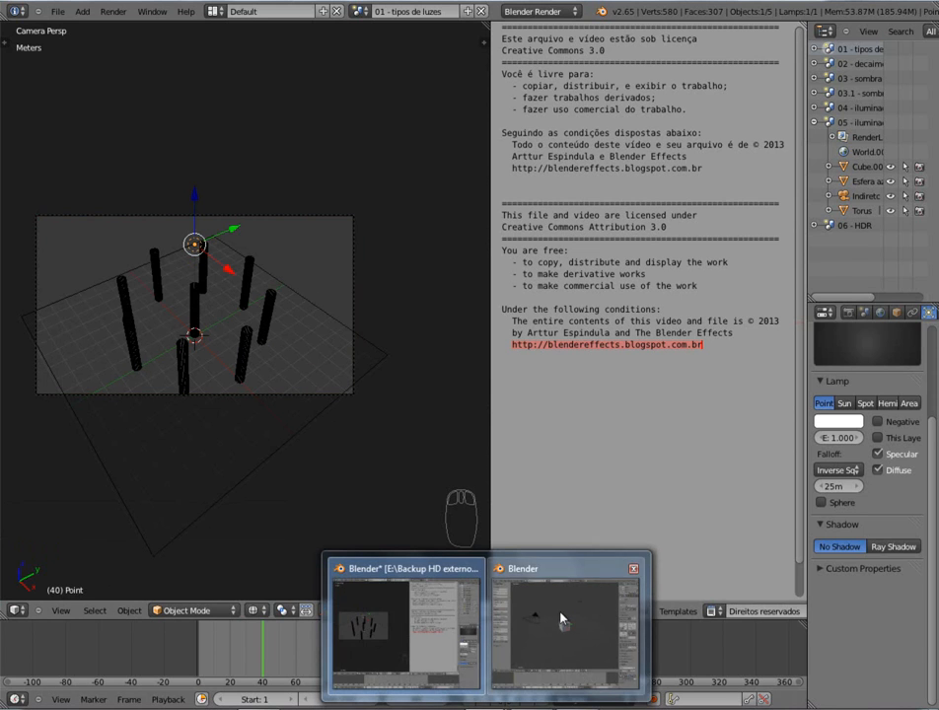
pyautogui.click(560, 561)
pyautogui.rightClick(564, 154)
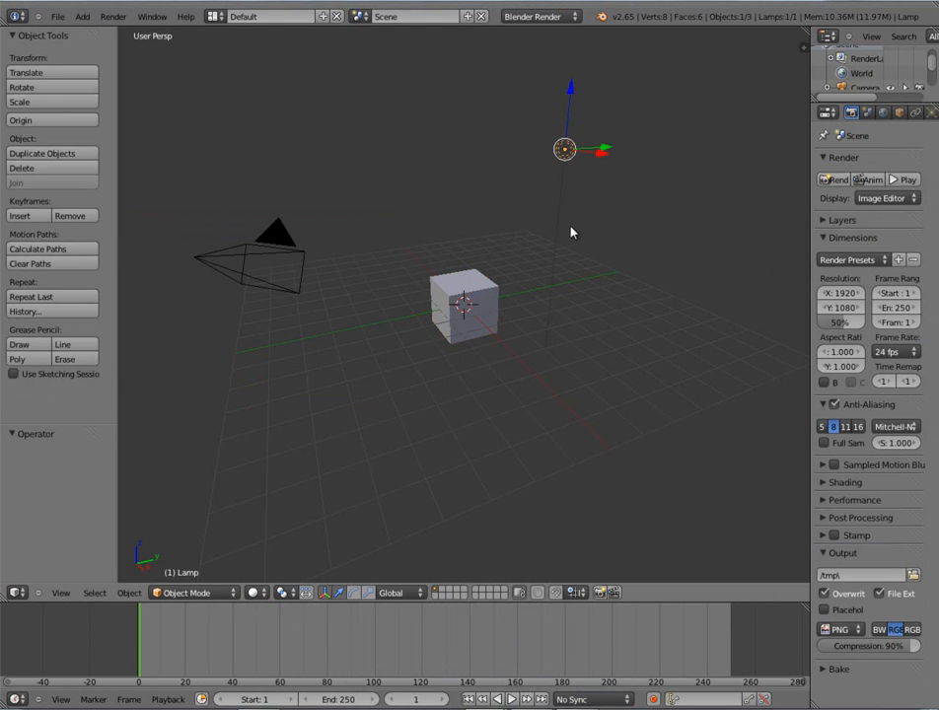
pyautogui.click(324, 592)
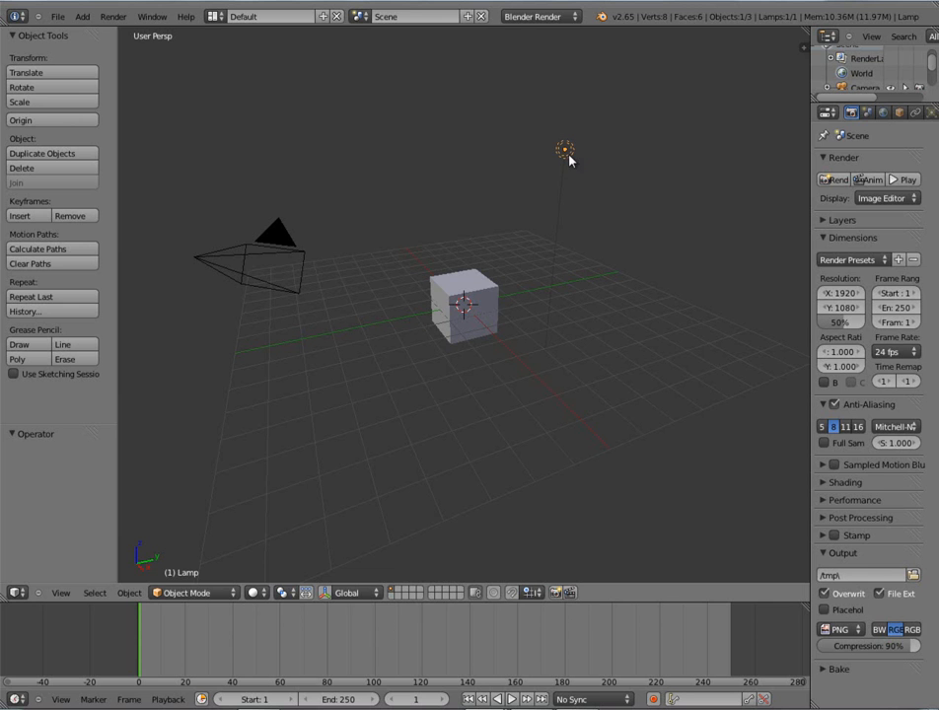
pyautogui.hotkey('alt', 'Tab')
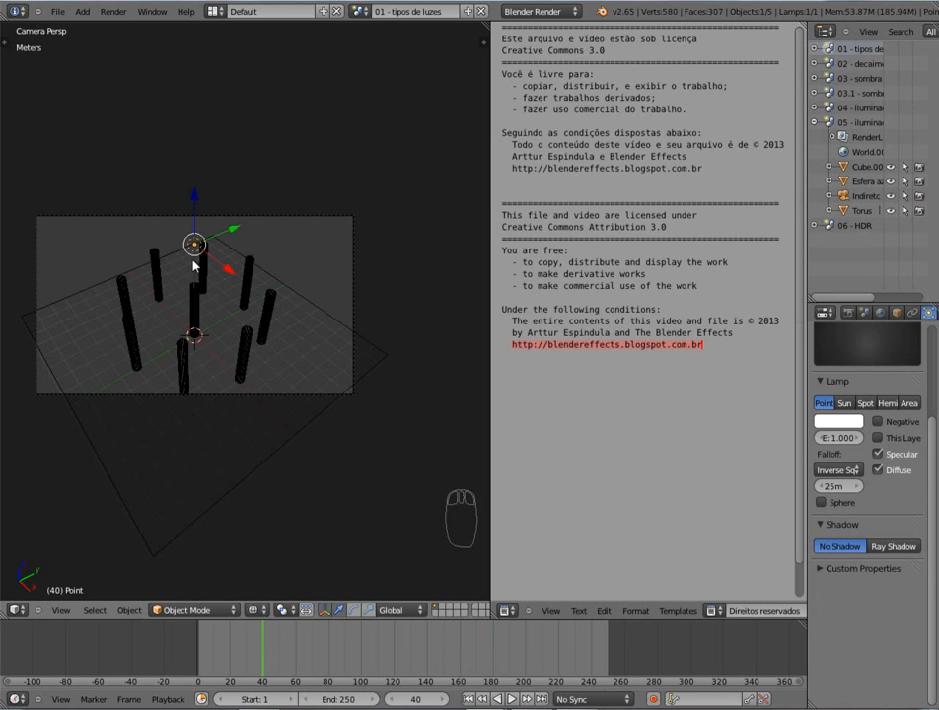
# - Merge the text editor area into the 3D view and widen the outliner and properties area
pyautogui.rightClick(489, 399)
pyautogui.click(461, 414)
pyautogui.click(533, 405)
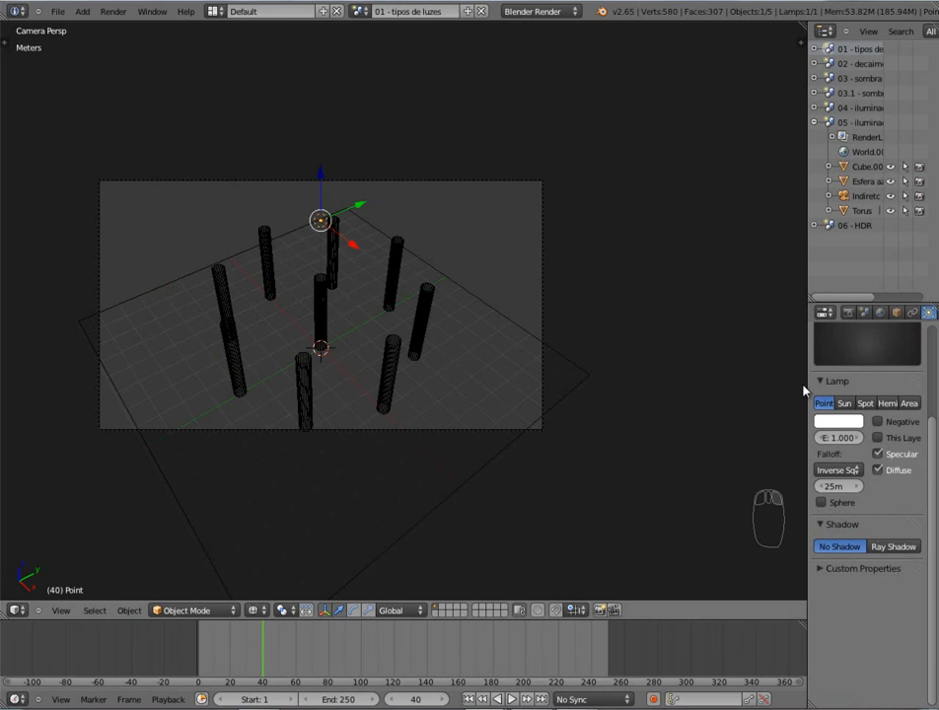
pyautogui.moveTo(807, 385); pyautogui.dragTo(715, 385)
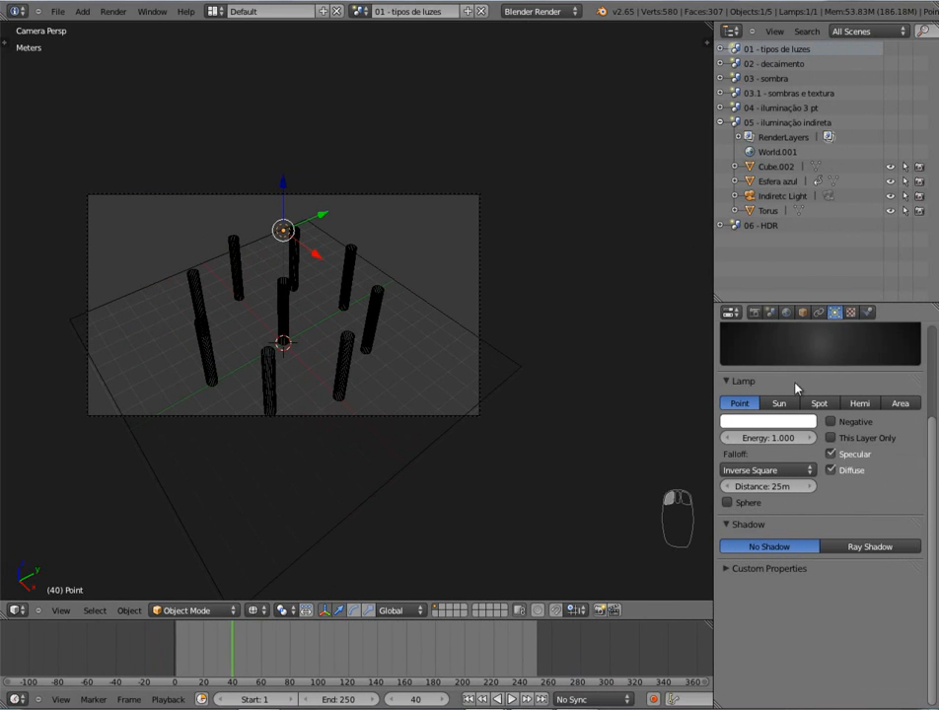
# - Enable Ray Shadow for the point lamp and render the scene to check the column shadows
pyautogui.click(866, 549)
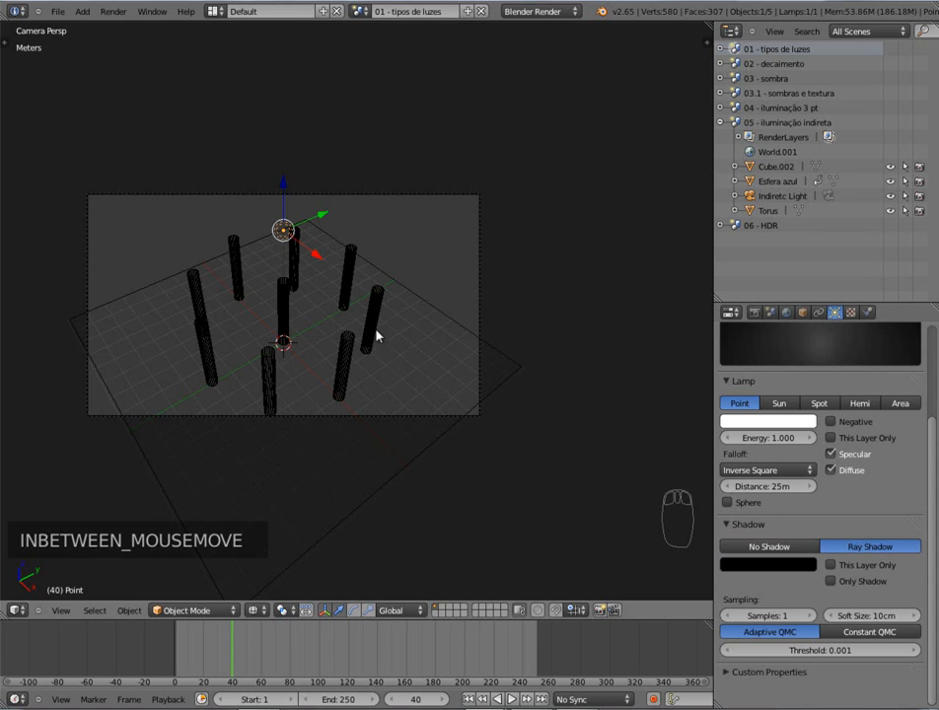
pyautogui.press('F12')
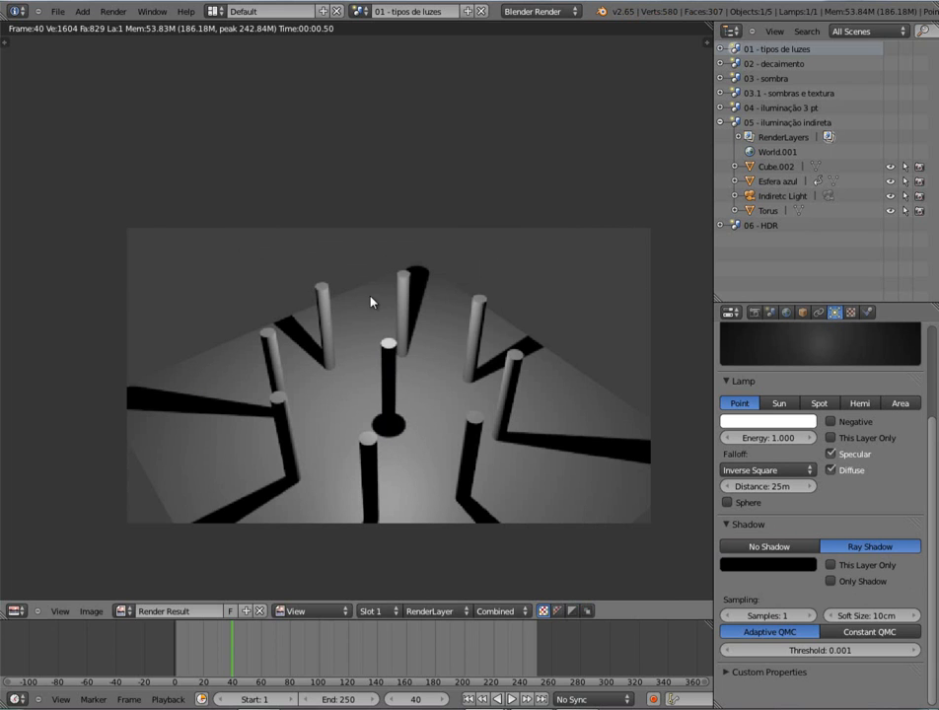
pyautogui.scroll(-2, 381, 284)
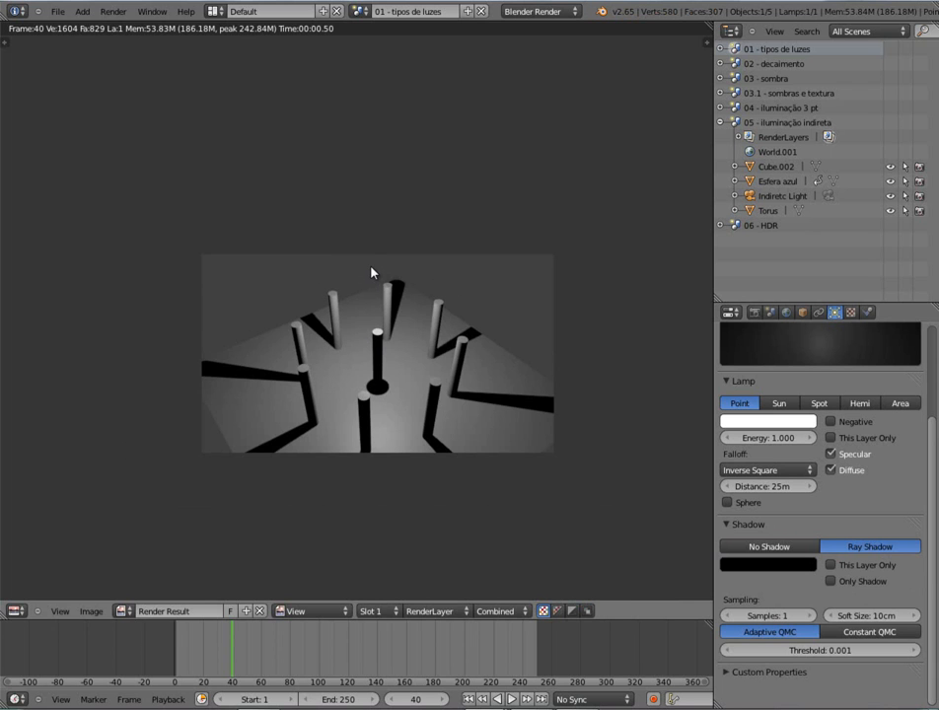
pyautogui.press('Escape')
# - Lower the point lamp to about the mid-height of the central column and render the scene
pyautogui.keyDown('alt'); pyautogui.moveTo(291, 356); pyautogui.dragTo(401, 298, button='middle'); pyautogui.keyUp('alt')
pyautogui.moveTo(360, 194); pyautogui.dragTo(367, 272)
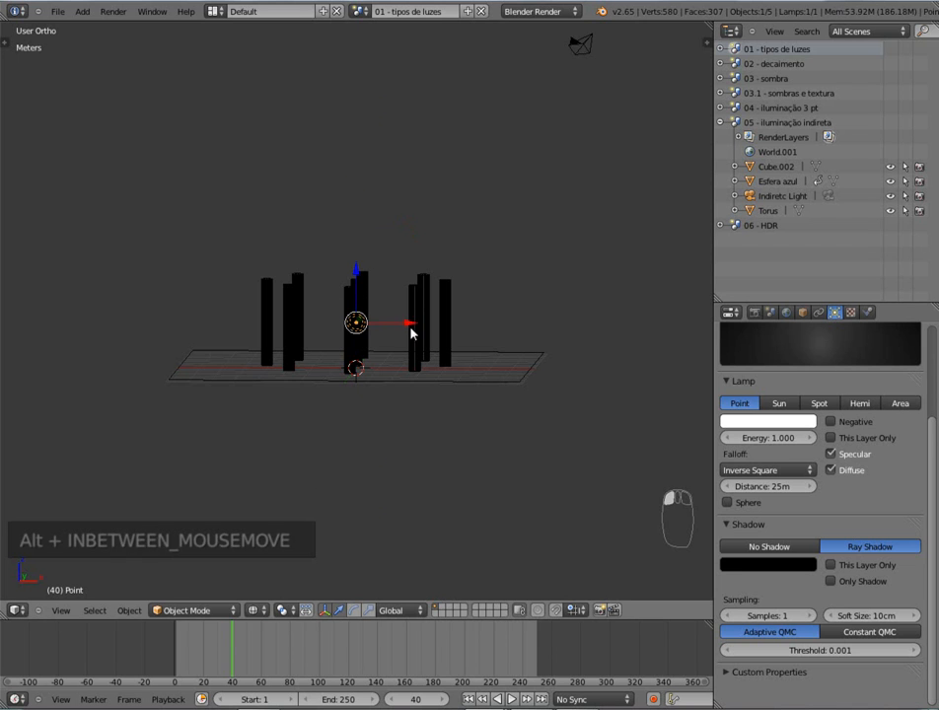
pyautogui.press('F12')
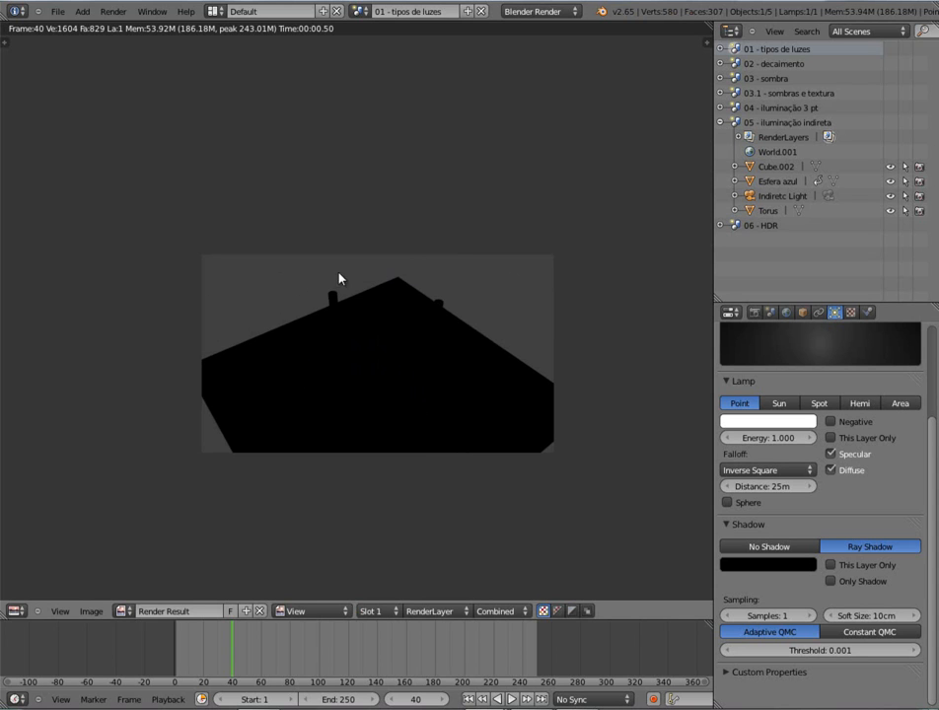
pyautogui.press('Escape')
# - Raise the point lamp back above the columns and delete it
pyautogui.moveTo(356, 268); pyautogui.dragTo(365, 180)
pyautogui.keyDown('alt'); pyautogui.moveTo(375, 229); pyautogui.dragTo(357, 304); pyautogui.keyUp('alt')
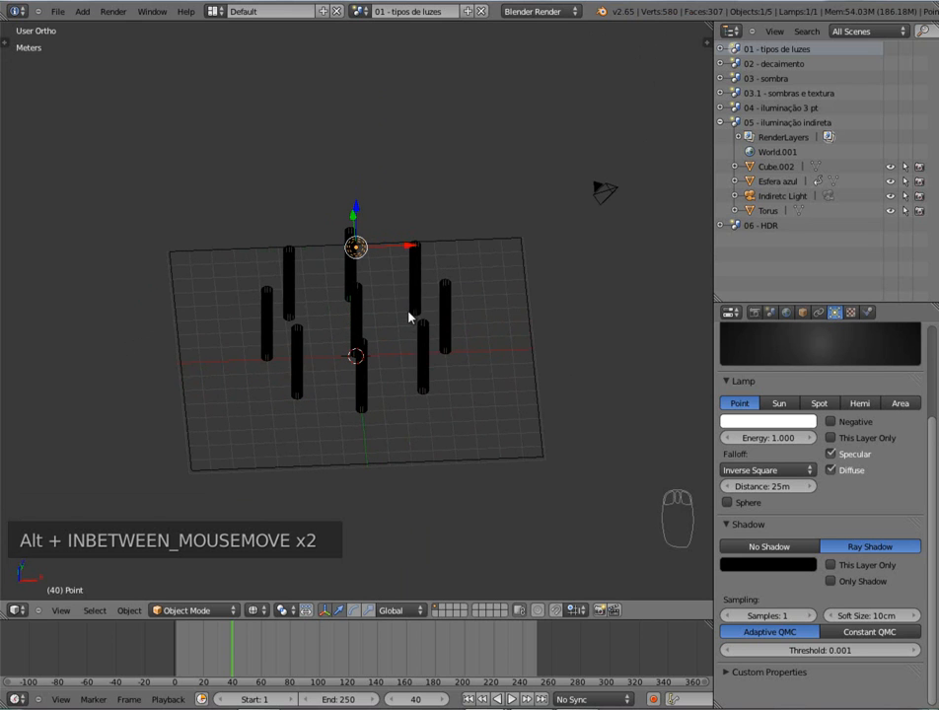
pyautogui.press('Delete')
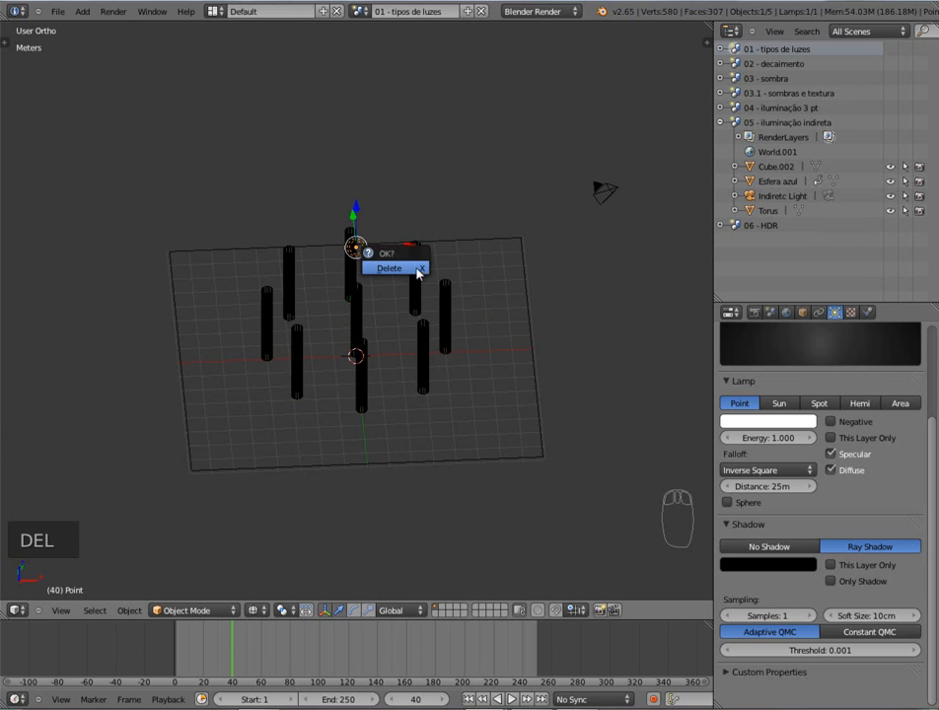
pyautogui.click(416, 273)
# - Add a Sun lamp at the scene's centre and raise it along the vertical axis well above the columns
pyautogui.hotkey('shift', 'a')
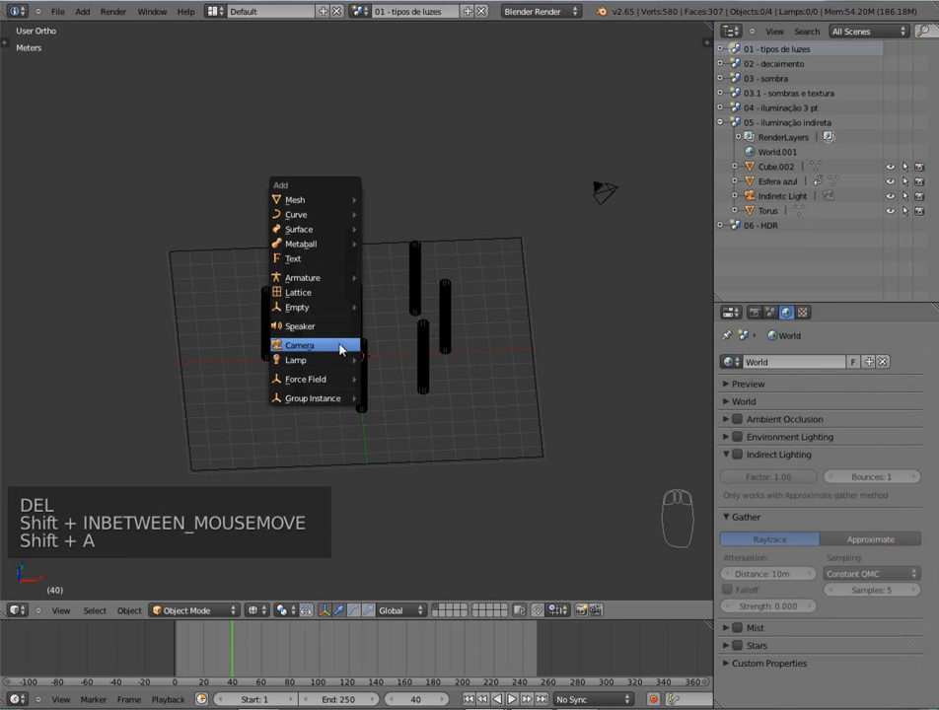
pyautogui.moveTo(339, 362)
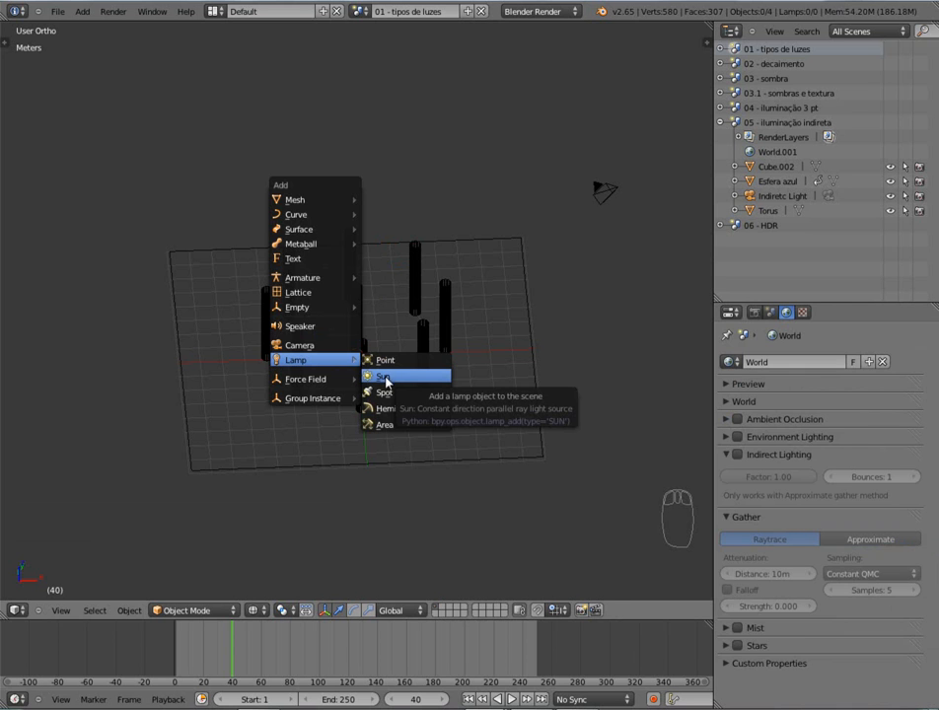
pyautogui.click(383, 377)
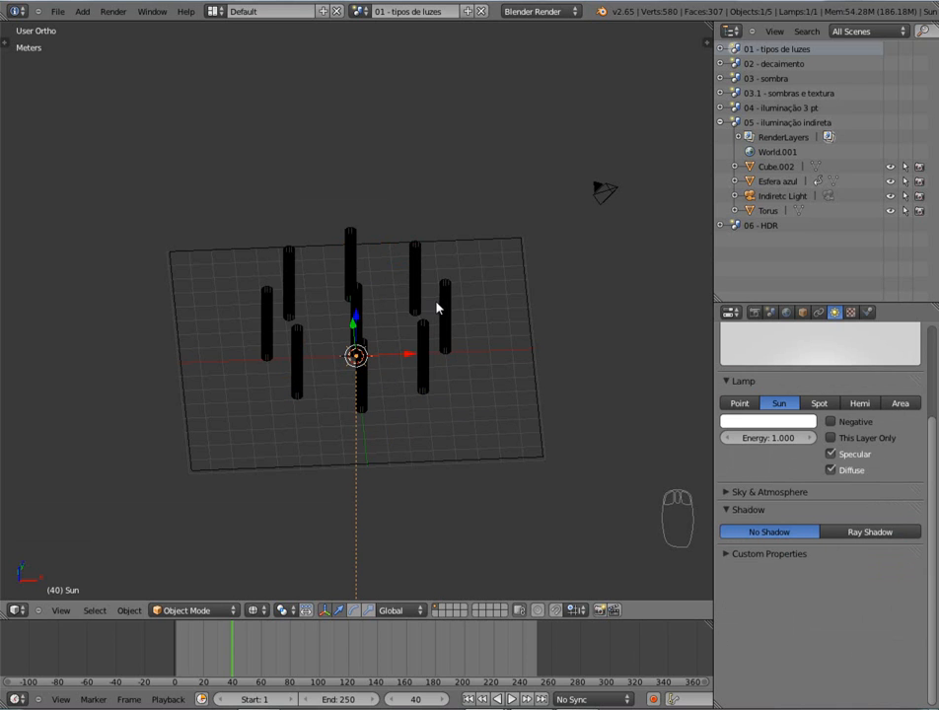
pyautogui.press('KP_1')
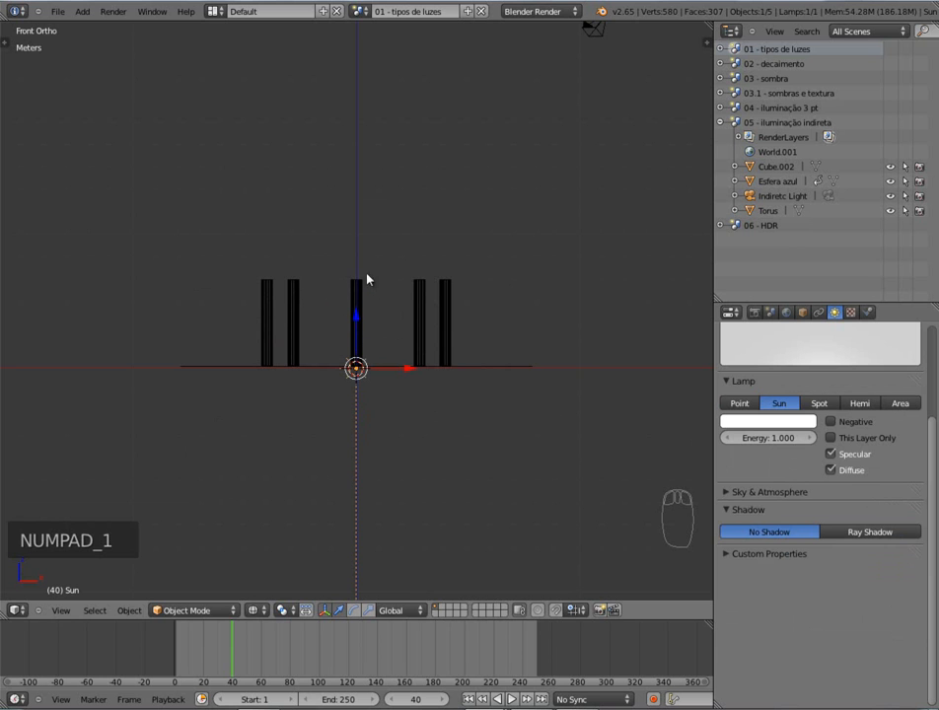
pyautogui.moveTo(357, 317); pyautogui.dragTo(380, 69)
pyautogui.moveTo(296, 192); pyautogui.dragTo(371, 247, button='middle')
pyautogui.moveTo(356, 335); pyautogui.dragTo(296, 341, button='middle')
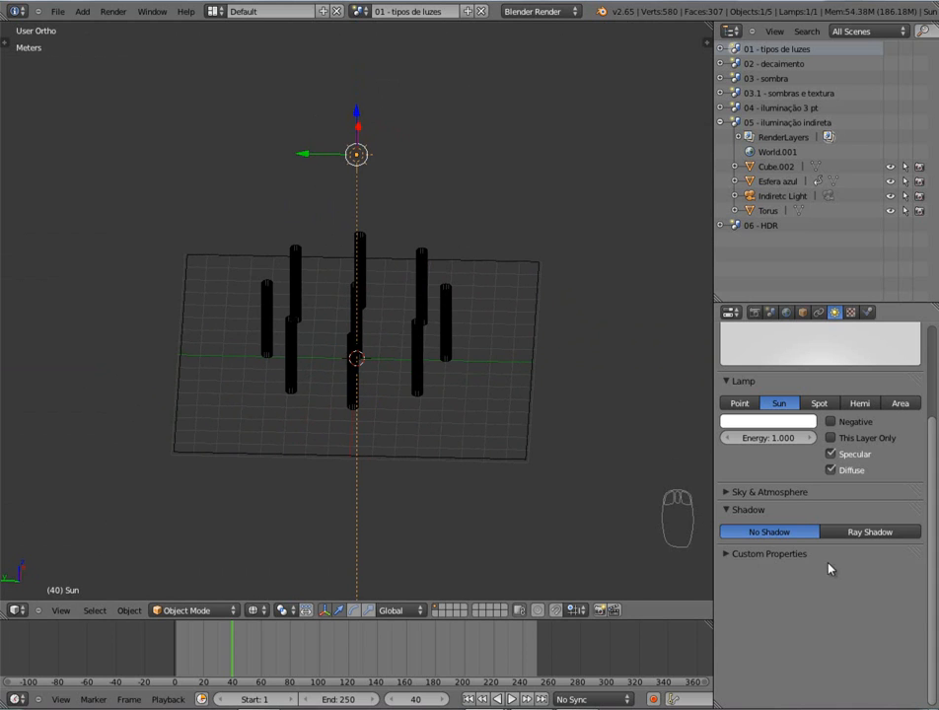
# - Enable Ray Shadow for the Sun lamp and rotate it in the front view so its beam points diagonally down toward negative X
pyautogui.click(855, 533)
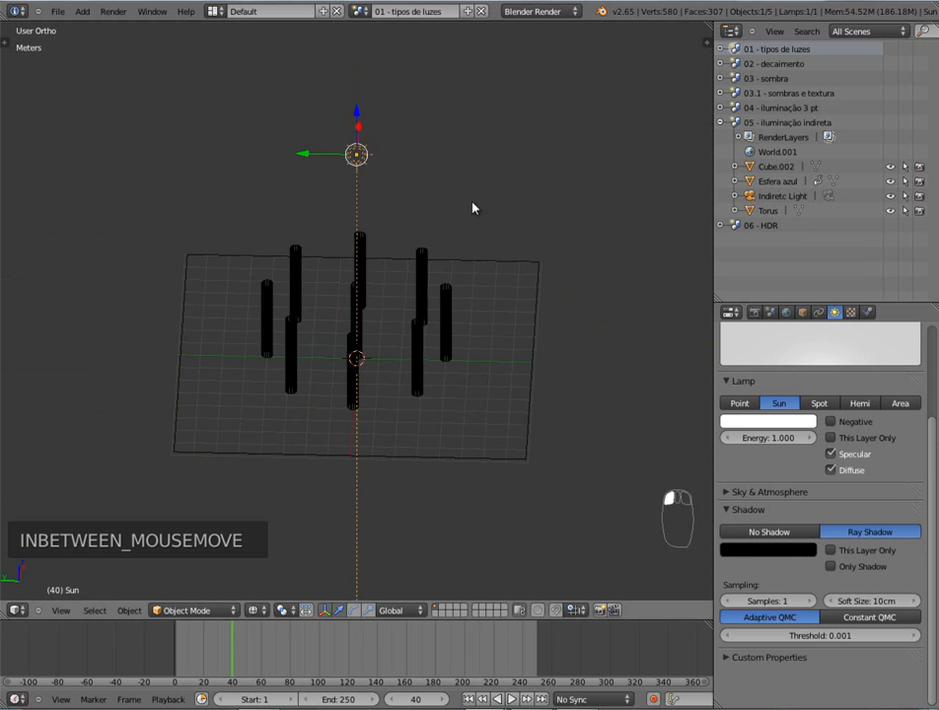
pyautogui.press('KP_1')
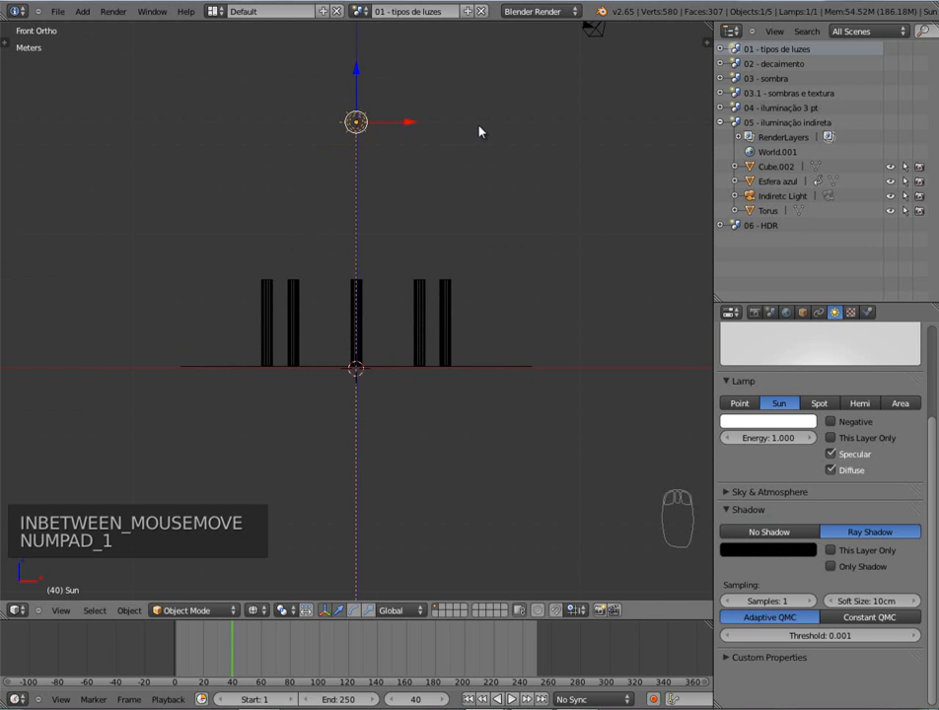
pyautogui.press('r')
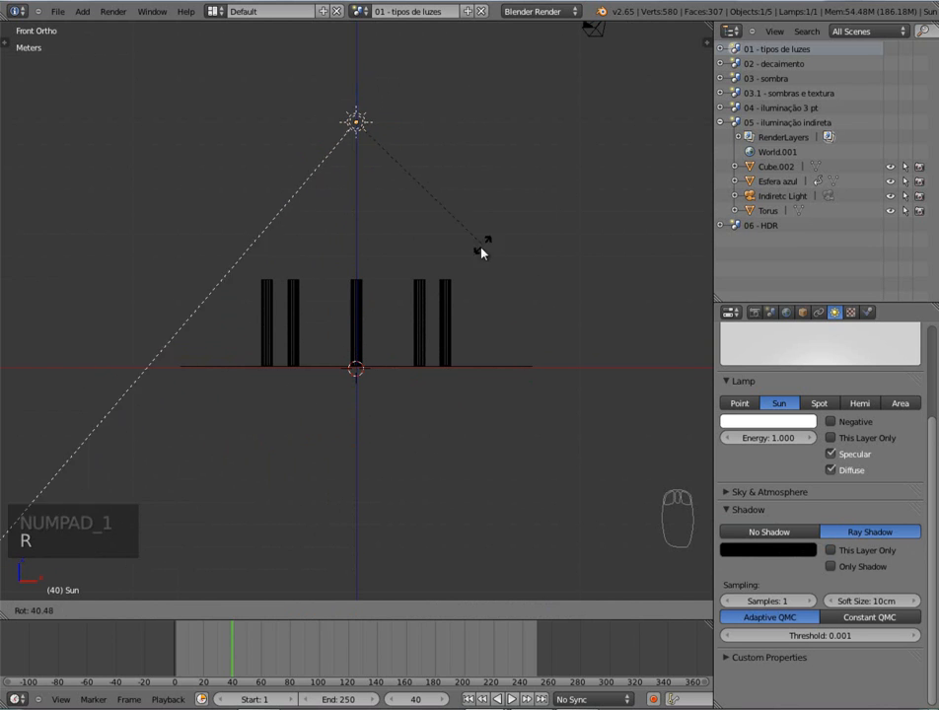
pyautogui.click(415, 151)
# - Move the Sun lamp about 7 m toward positive X and slightly lower, and render the scene through the camera
pyautogui.press('g')
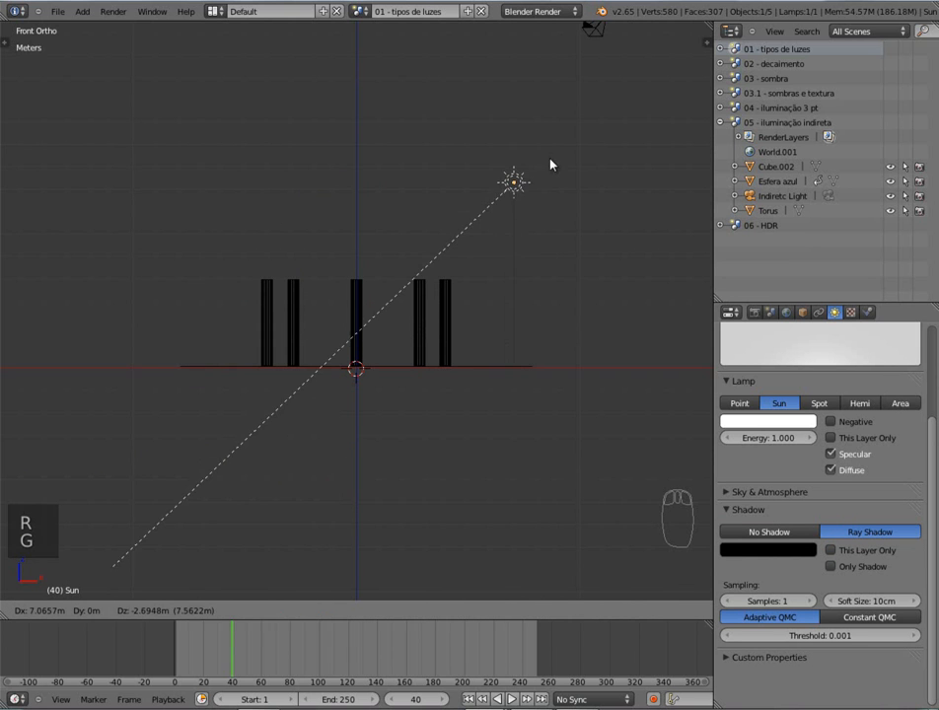
pyautogui.click(551, 175)
pyautogui.press('KP_0')
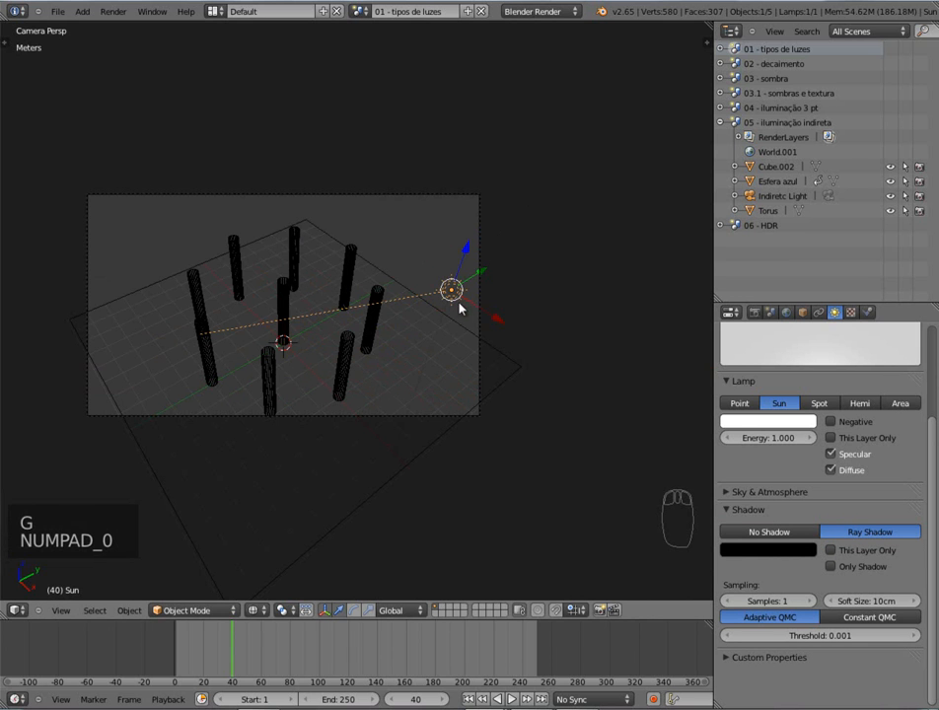
pyautogui.press('F12')
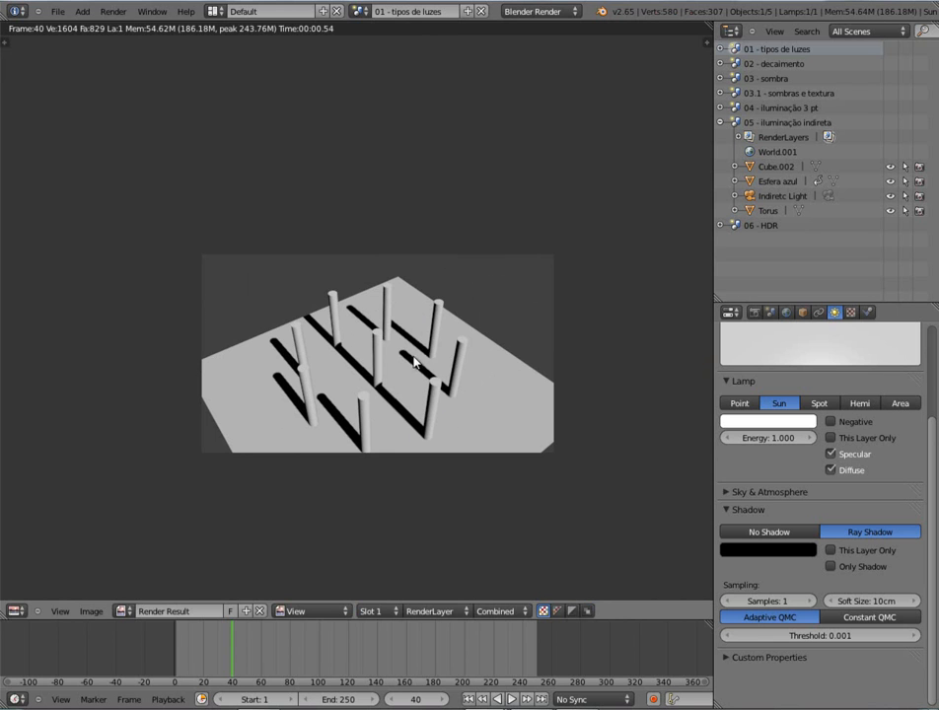
# - Raise the Sun lamp, rotate it to a steeper angle and render the scene again to compare the shadows
pyautogui.press('Escape')
pyautogui.moveTo(485, 279); pyautogui.dragTo(389, 222)
pyautogui.press('r')
pyautogui.click(305, 363)
pyautogui.press('F12')
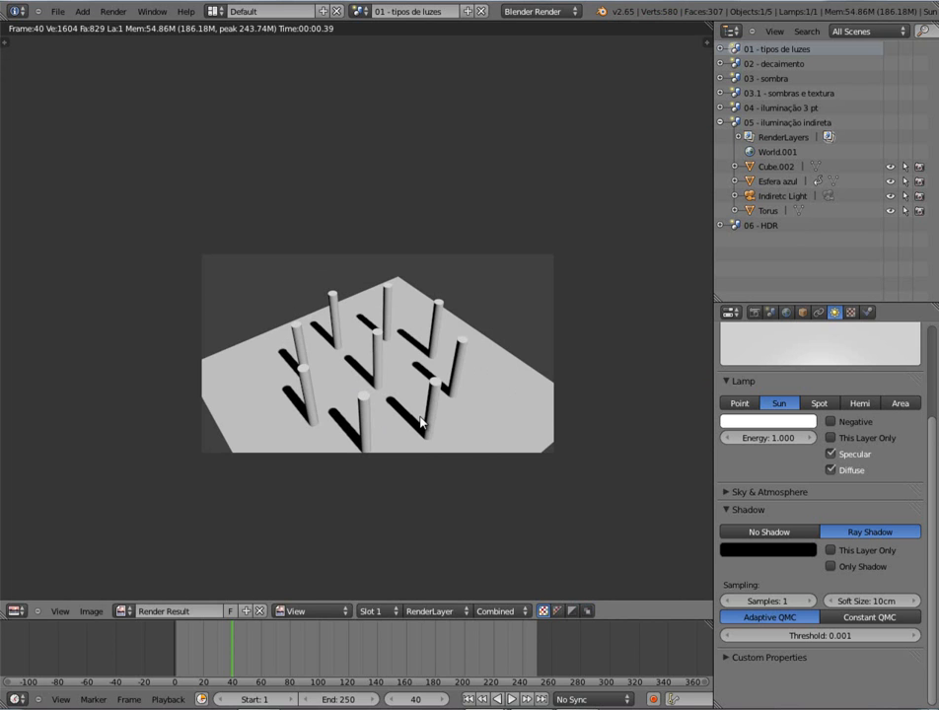
pyautogui.press('Escape')
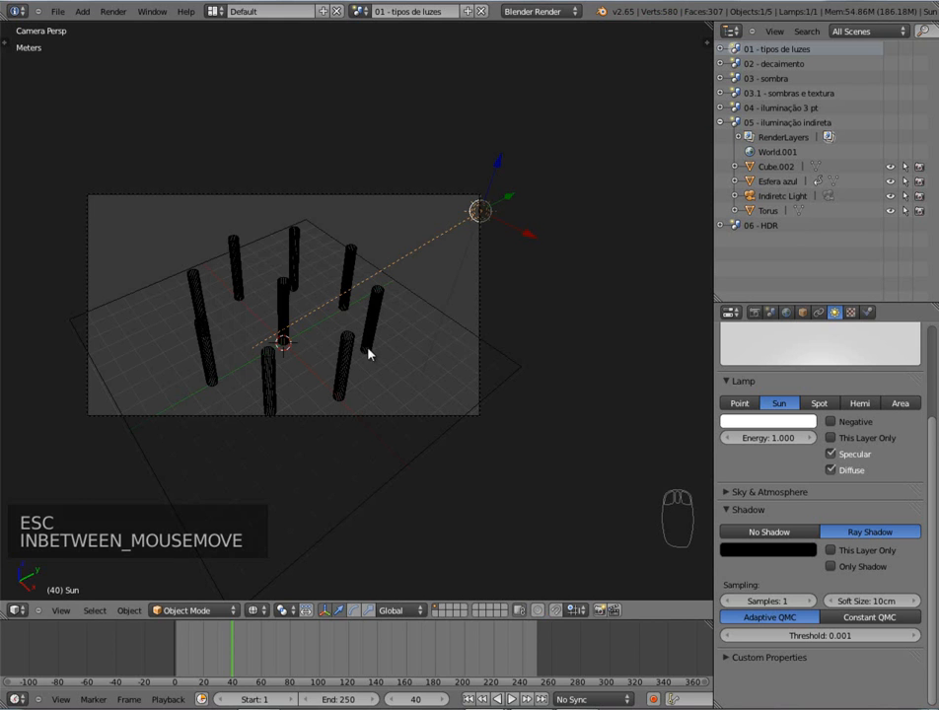
# - Delete the Sun lamp and add a Spot lamp just above the central column
pyautogui.press('Delete')
pyautogui.click(398, 305)
pyautogui.press('KP_1')
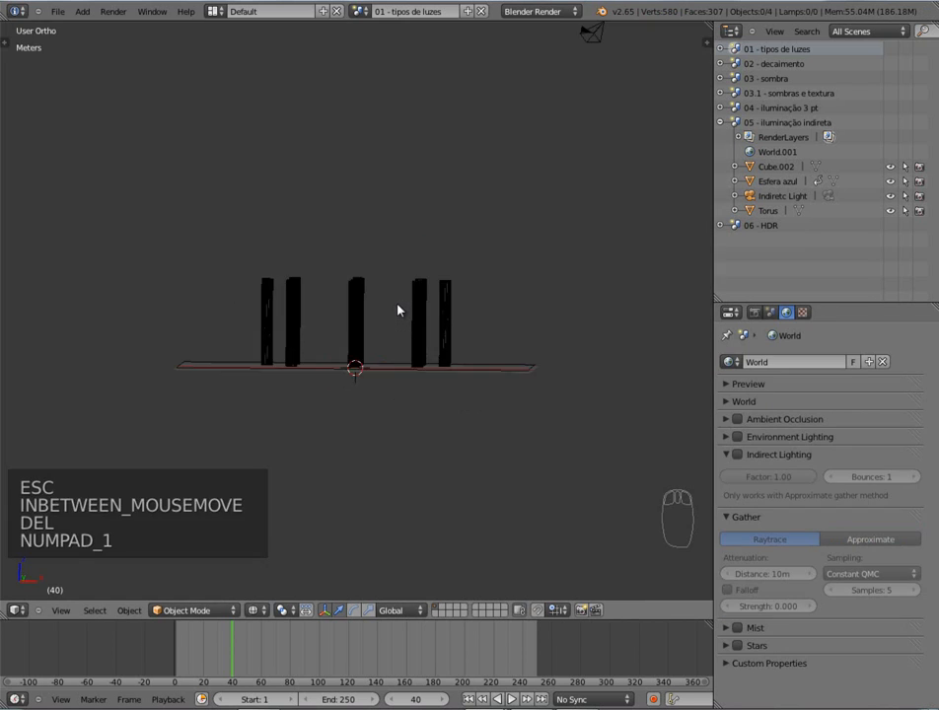
pyautogui.click(358, 226)
pyautogui.hotkey('shift', 'a')
pyautogui.moveTo(338, 254)
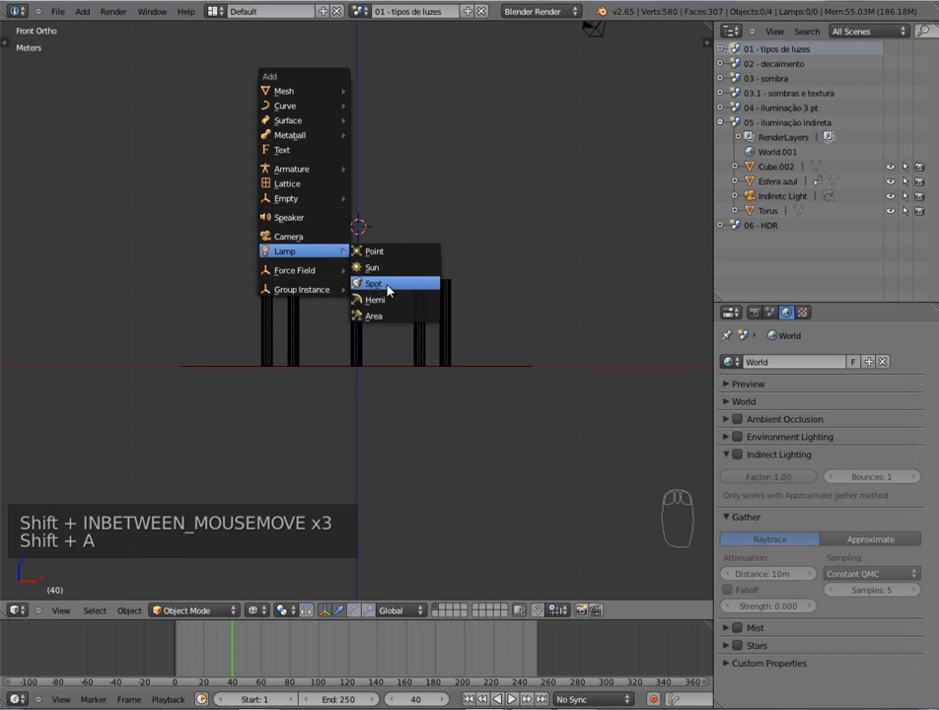
pyautogui.click(374, 283)
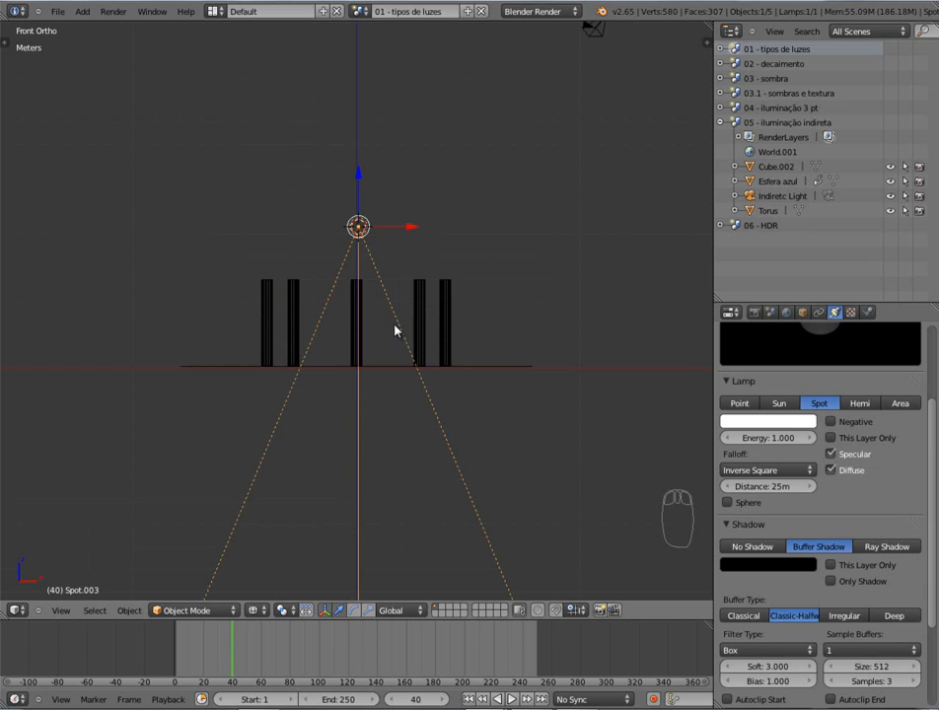
# - Rotate the Spot lamp in the front view so its cone points diagonally down toward positive X
pyautogui.keyDown('ctrl'); pyautogui.moveTo(477, 205); pyautogui.dragTo(445, 292, button='middle'); pyautogui.keyUp('ctrl')
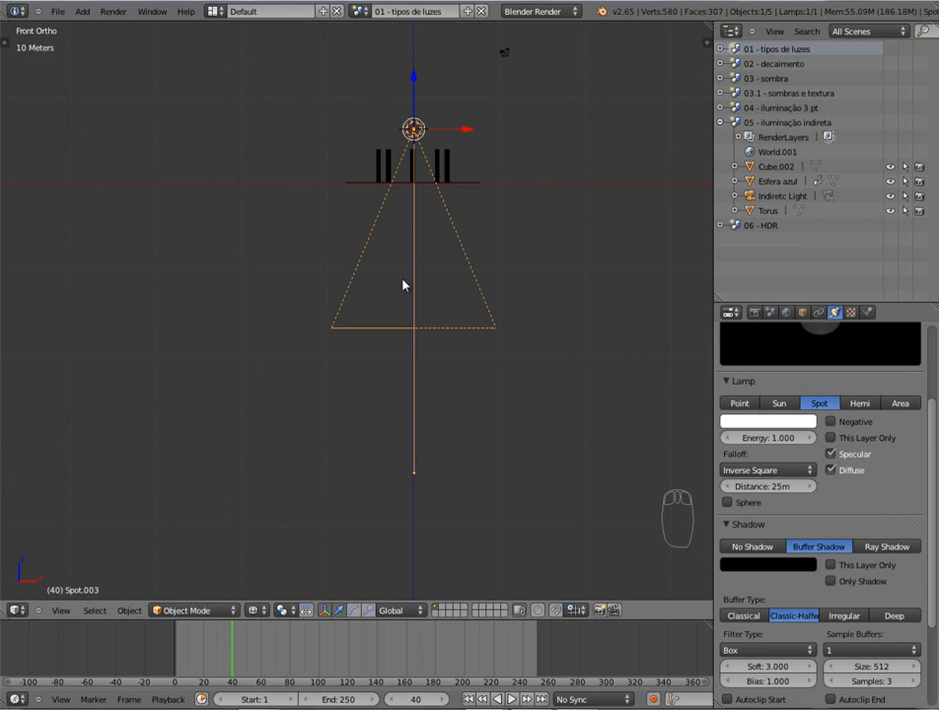
pyautogui.keyDown('shift'); pyautogui.moveTo(435, 184); pyautogui.dragTo(392, 258, button='middle'); pyautogui.keyUp('shift')
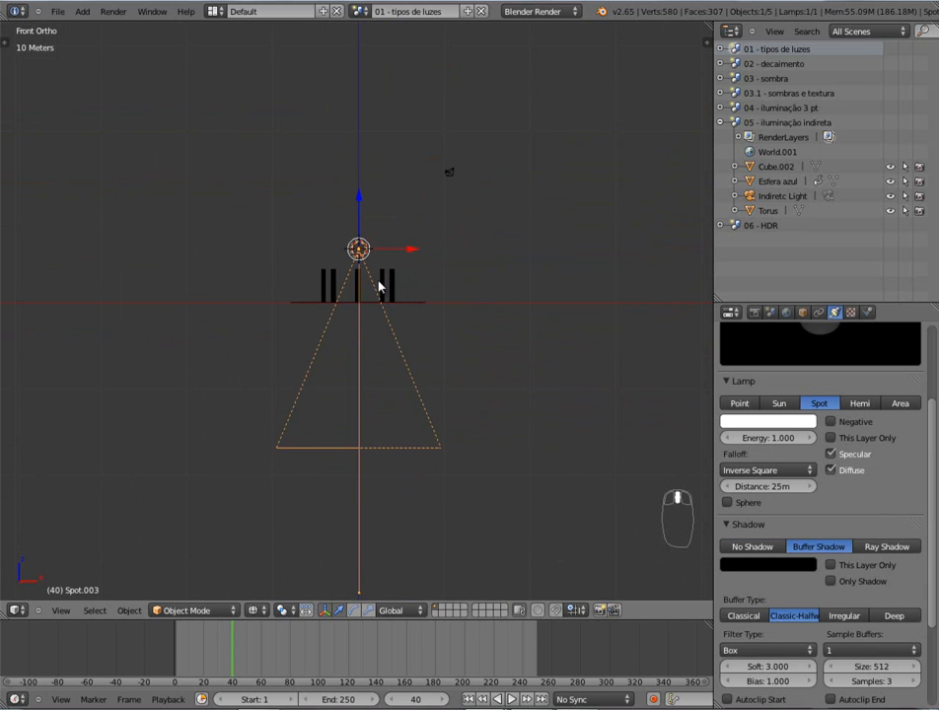
pyautogui.press('r')
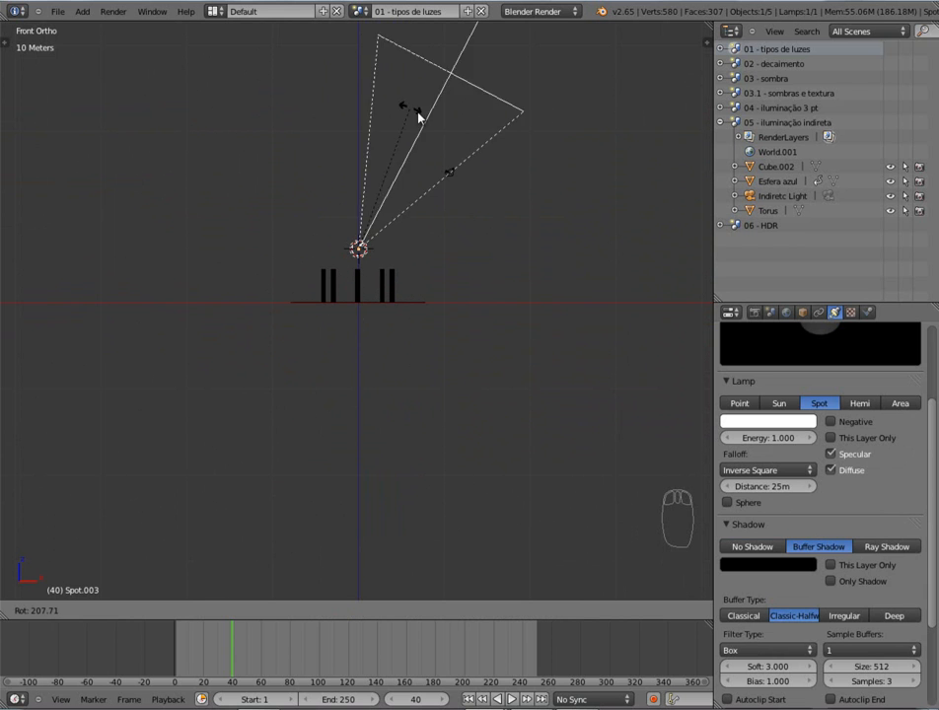
pyautogui.click(457, 358)
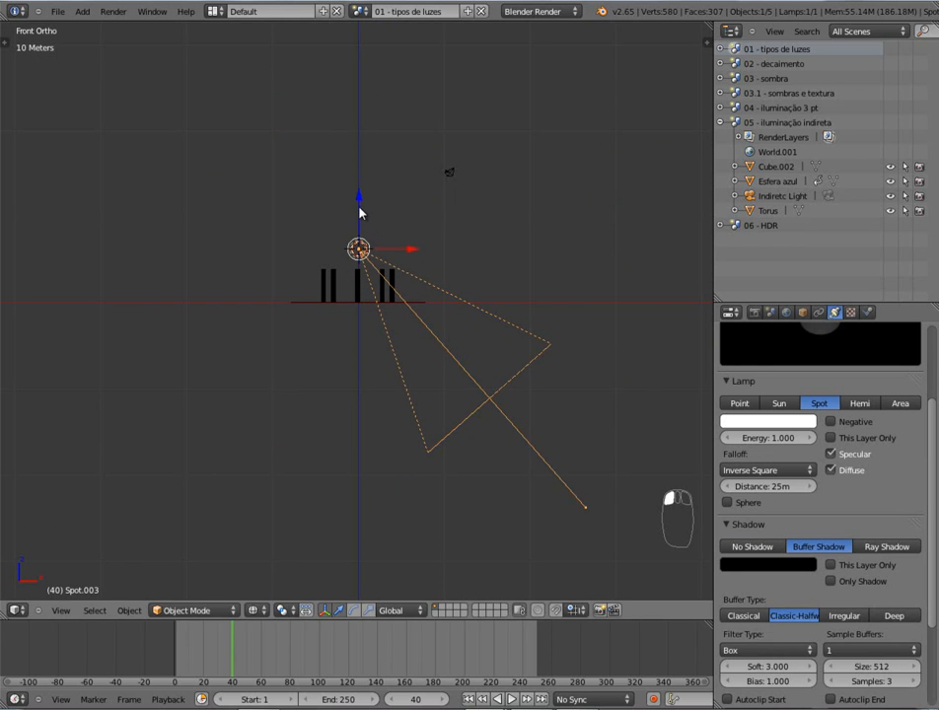
# - Raise the Spot lamp and shift it toward negative X so its cone covers the columns, and render the scene
pyautogui.moveTo(360, 202); pyautogui.dragTo(367, 137)
pyautogui.click(412, 178)
pyautogui.moveTo(408, 186); pyautogui.dragTo(331, 185)
pyautogui.moveTo(388, 274); pyautogui.dragTo(361, 315, button='middle')
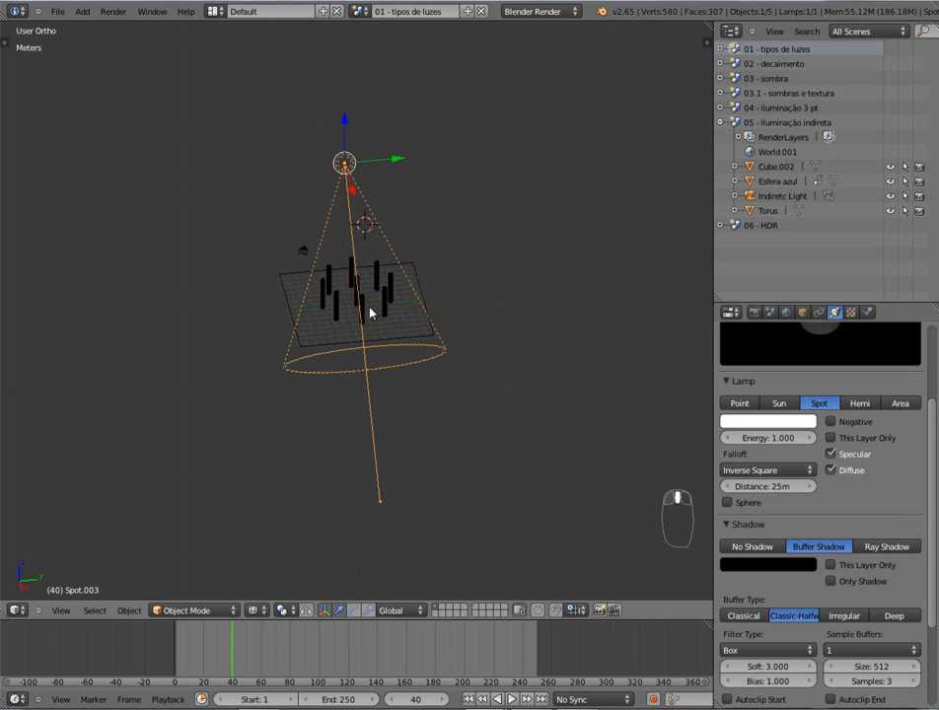
pyautogui.press('F12')
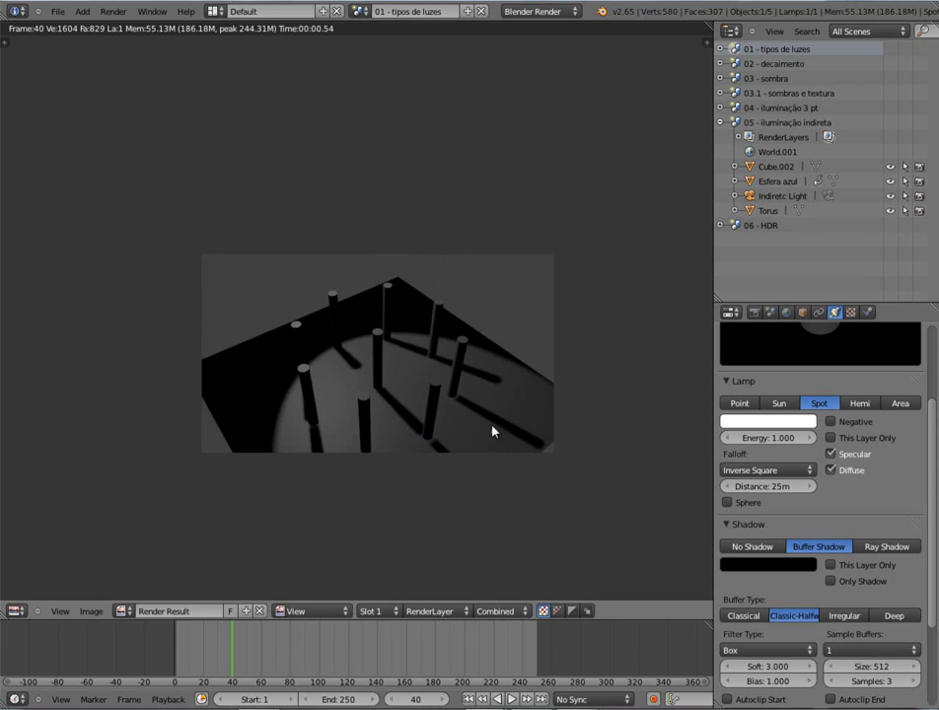
pyautogui.press('Escape')
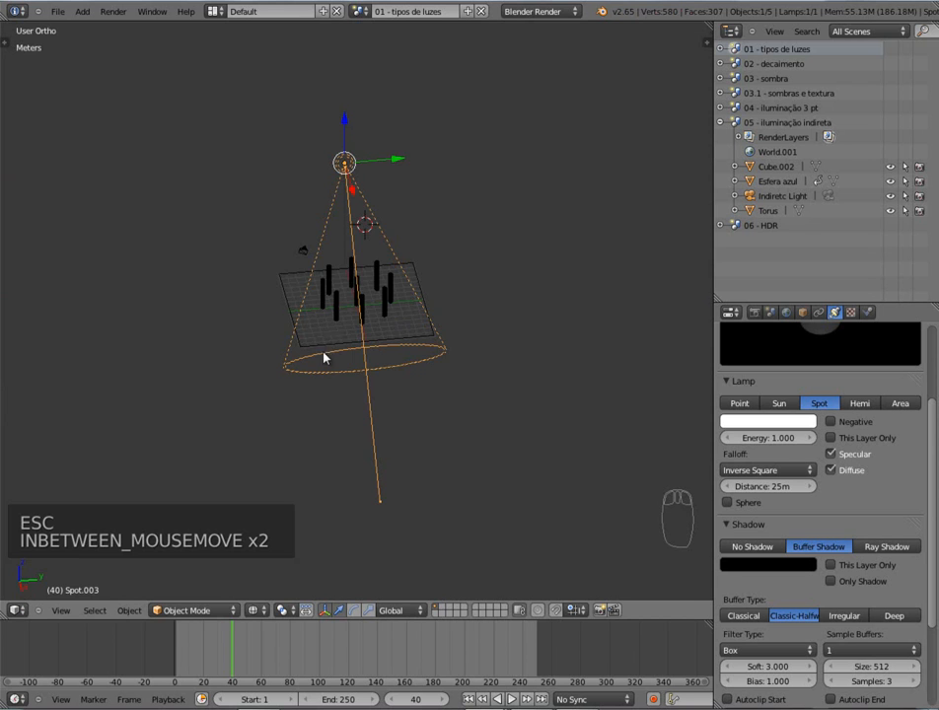
# - Examine the Spot lamp's cone over the columns, and make the lamp the active camera to look through it
pyautogui.press('KP_1')
pyautogui.keyDown('ctrl'); pyautogui.moveTo(347, 277); pyautogui.dragTo(362, 245, button='middle'); pyautogui.keyUp('ctrl')
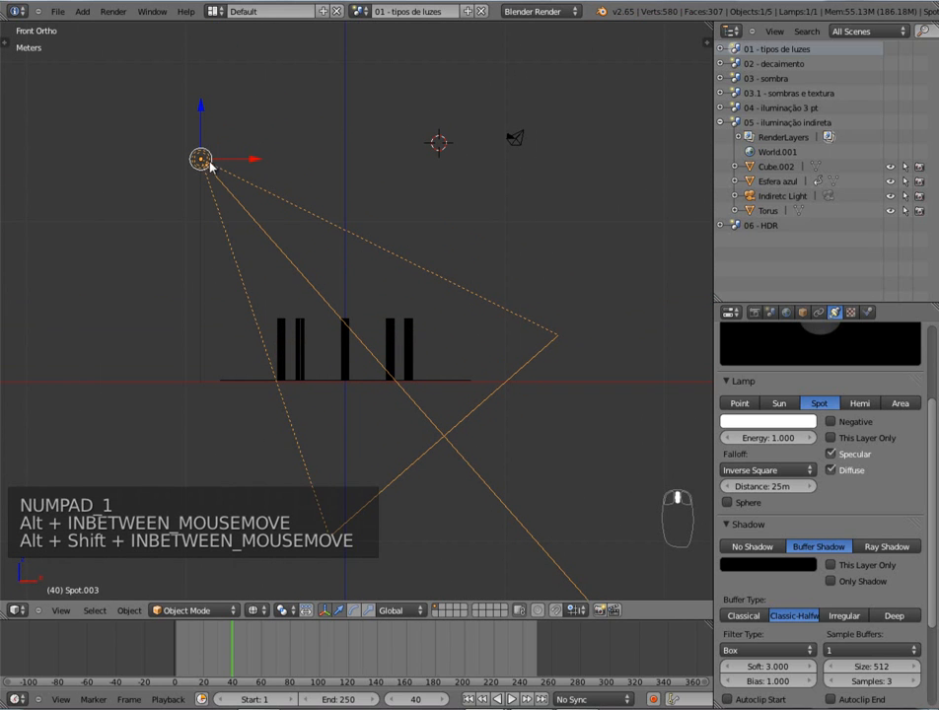
pyautogui.moveTo(260, 352); pyautogui.dragTo(558, 370, button='middle')
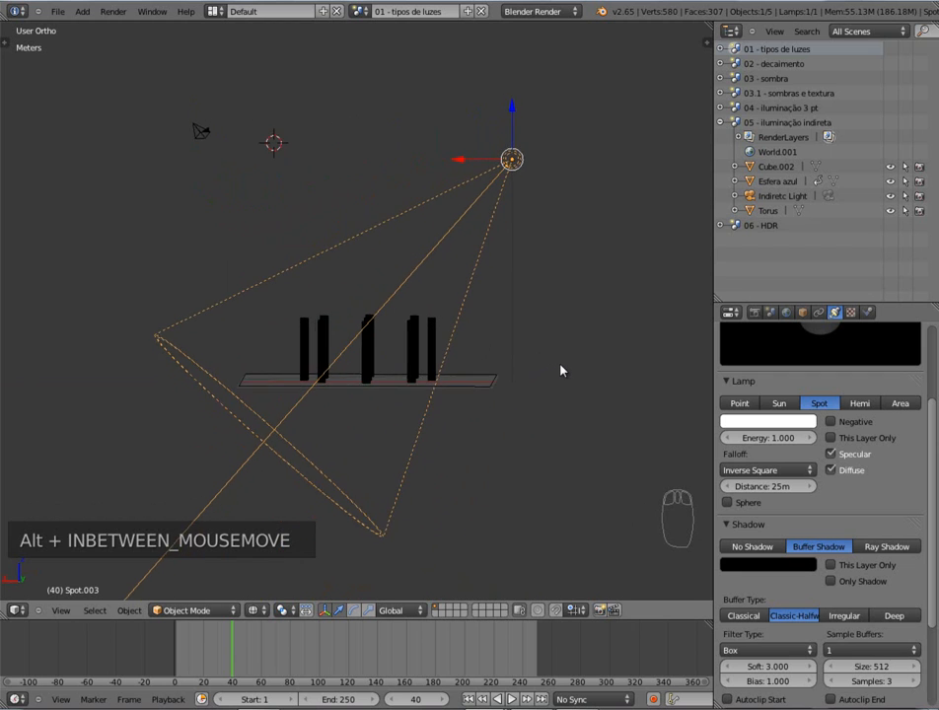
pyautogui.press('KP_1')
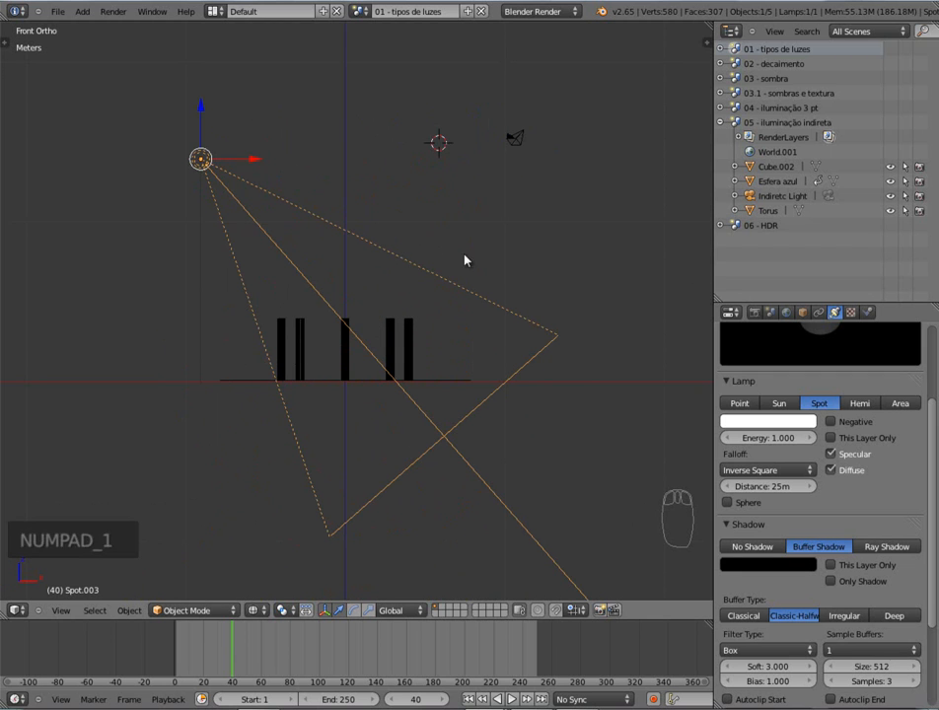
pyautogui.moveTo(283, 362); pyautogui.dragTo(297, 424, button='middle')
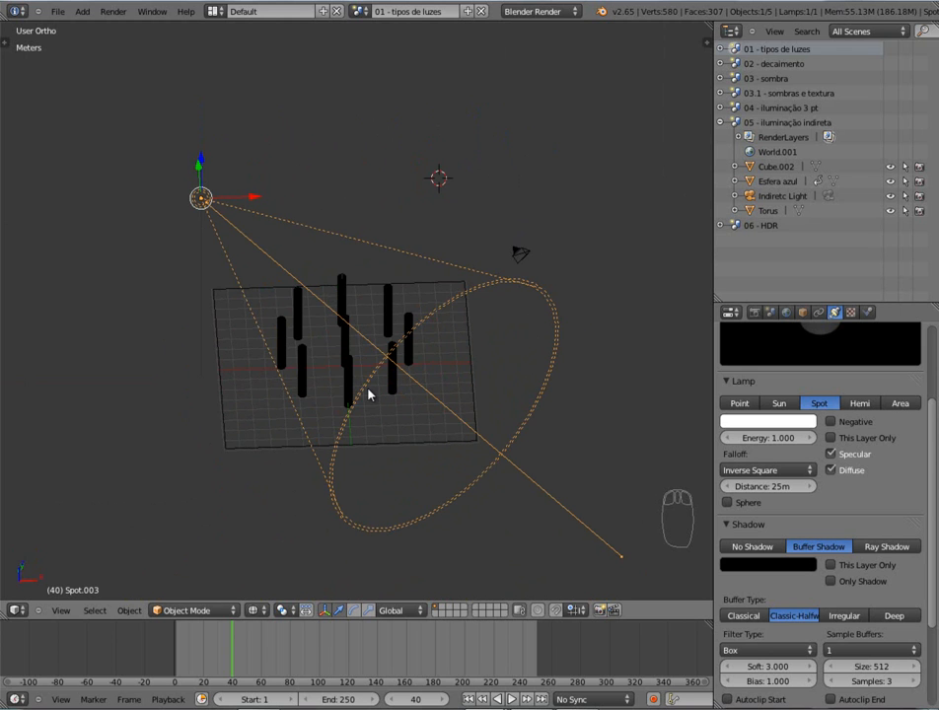
pyautogui.press('ctrl+KP_0')
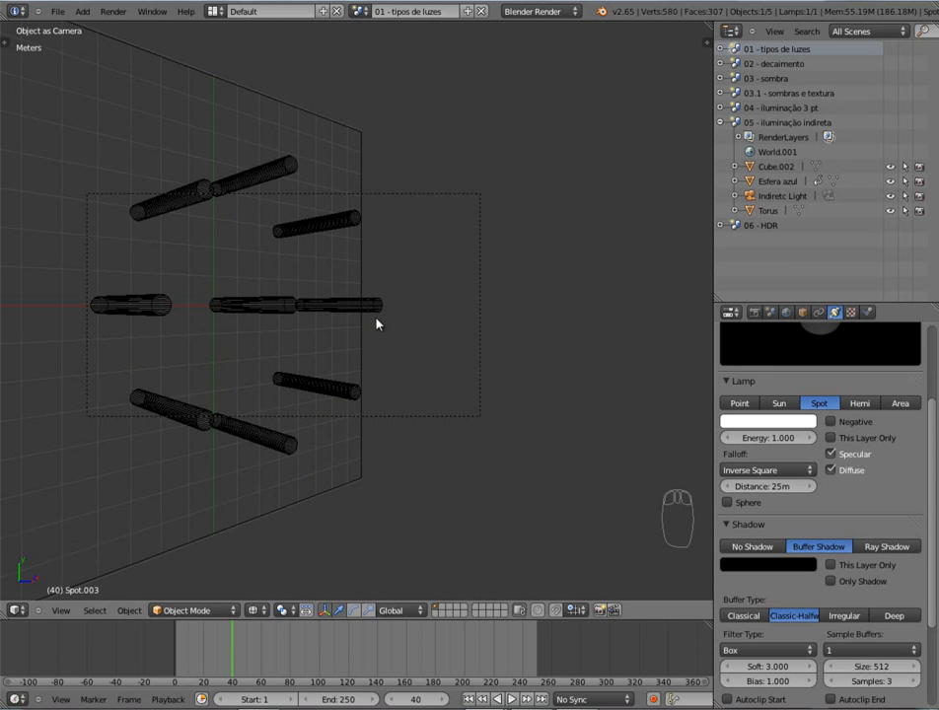
# - Clear the Spot lamp's rotation and move it about 8.94 m along the global X axis to centre it over the columns
pyautogui.hotkey('alt', 'r')
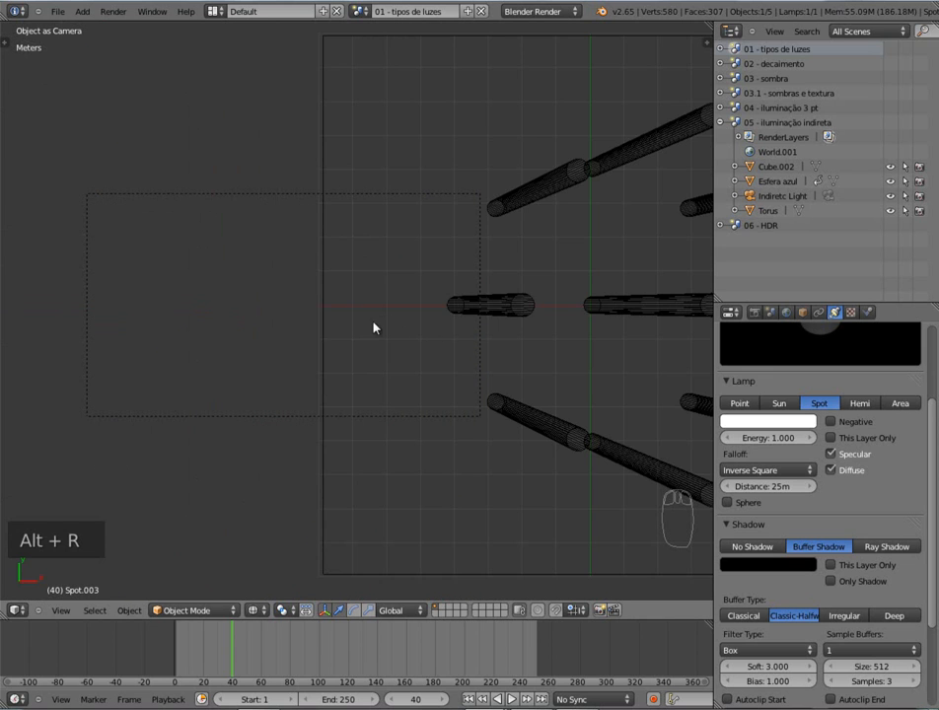
pyautogui.keyDown('ctrl'); pyautogui.moveTo(566, 191); pyautogui.dragTo(418, 294, button='middle'); pyautogui.keyUp('ctrl')
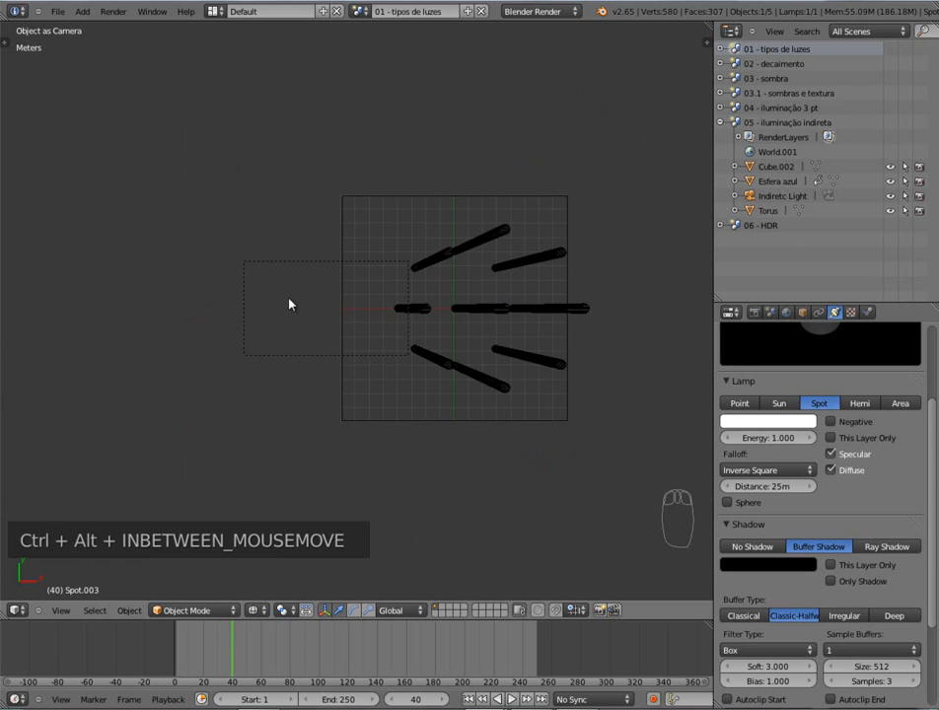
pyautogui.press('g')
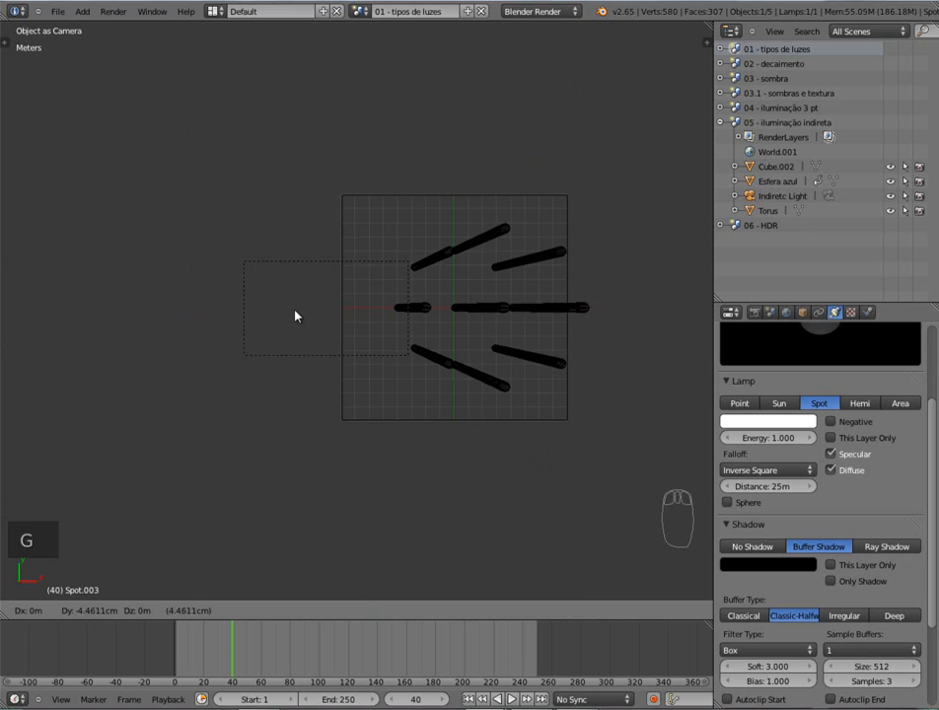
pyautogui.press('x')
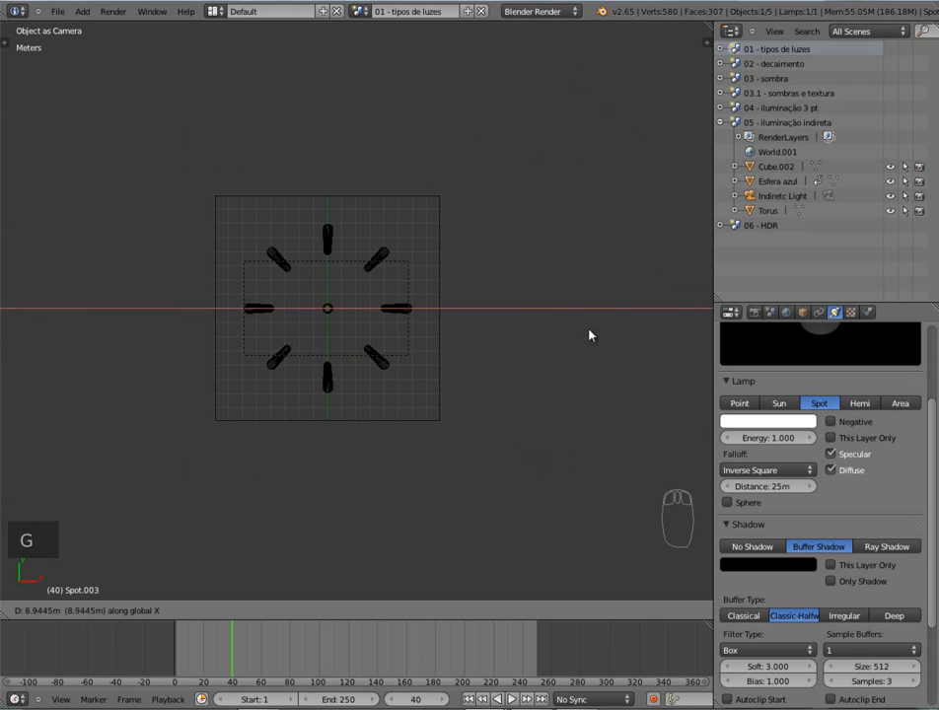
pyautogui.click(589, 333)
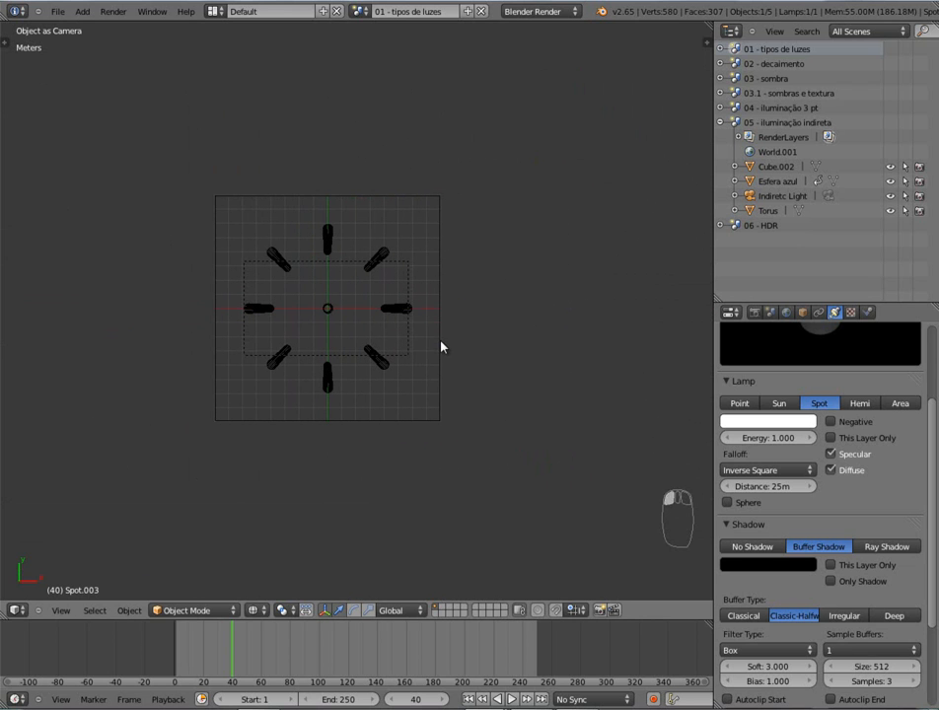
# - Select the scene's camera object and make it the active camera again
pyautogui.moveTo(378, 419); pyautogui.dragTo(424, 352, button='middle')
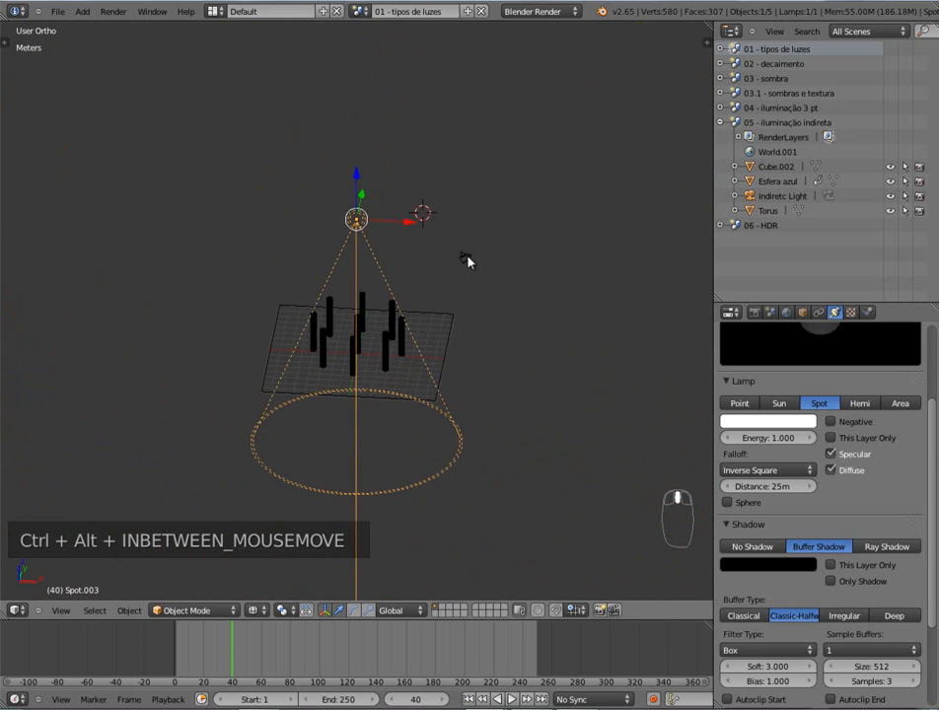
pyautogui.rightClick(465, 258)
pyautogui.moveTo(474, 325); pyautogui.dragTo(413, 351, button='middle')
pyautogui.press('ctrl+KP_0')
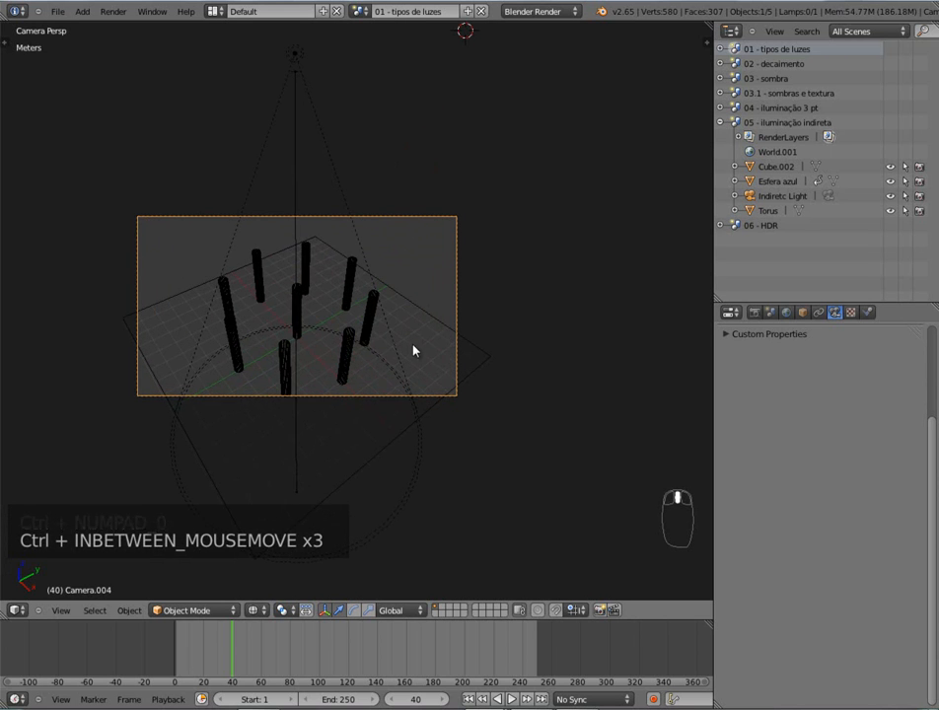
# - Select the Spot lamp, show its cone over the columns in a front wireframe view, and render the scene
pyautogui.press('z')
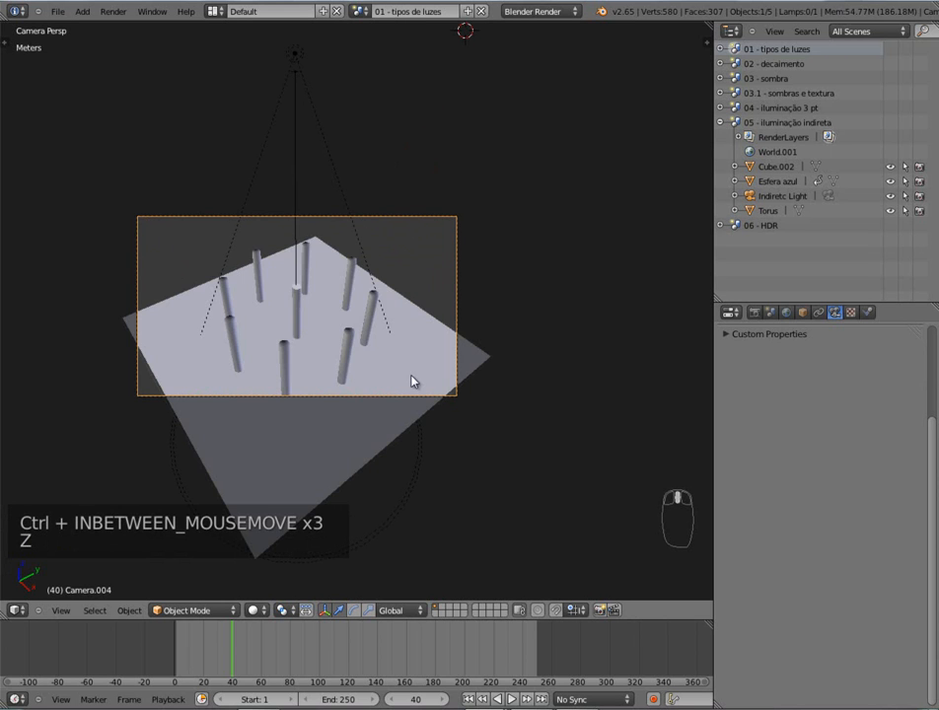
pyautogui.rightClick(302, 55)
pyautogui.press('KP_1')
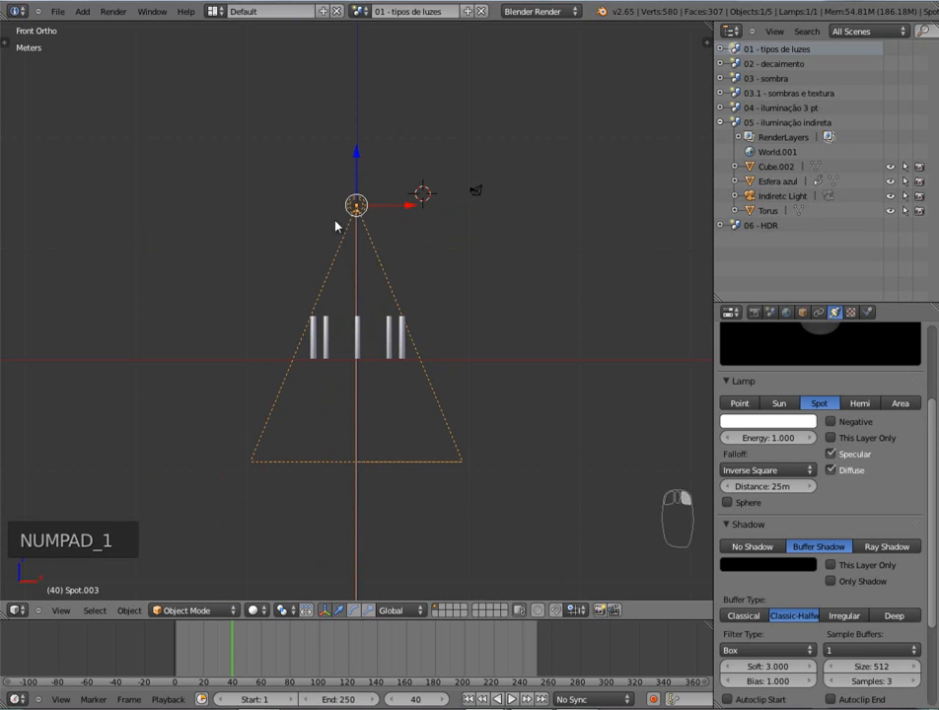
pyautogui.press('z')
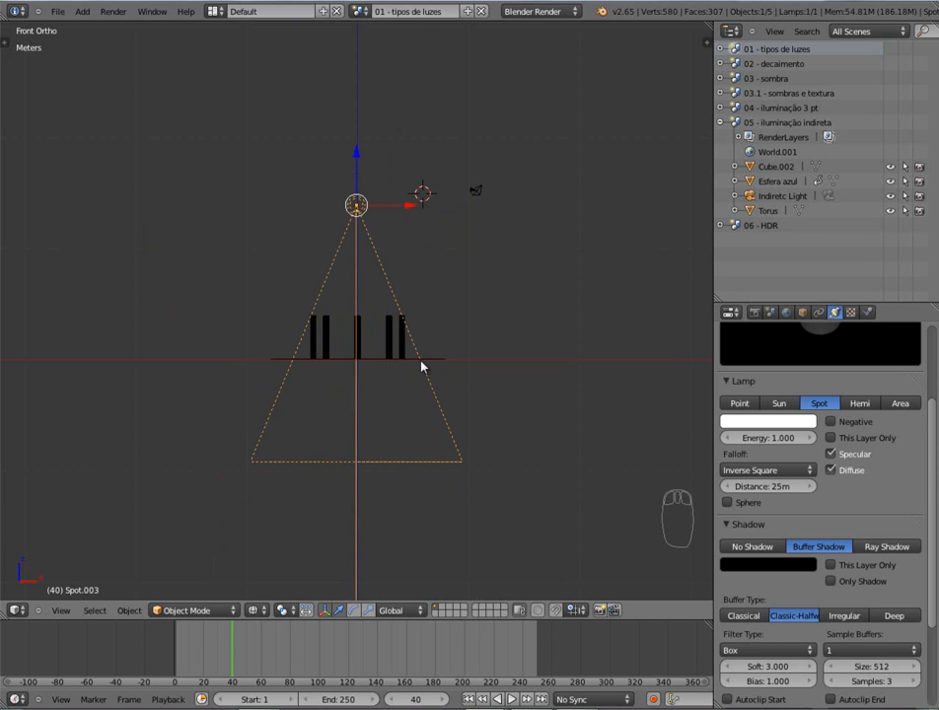
pyautogui.keyDown('ctrl'); pyautogui.moveTo(413, 382); pyautogui.dragTo(413, 237, button='middle'); pyautogui.keyUp('ctrl')
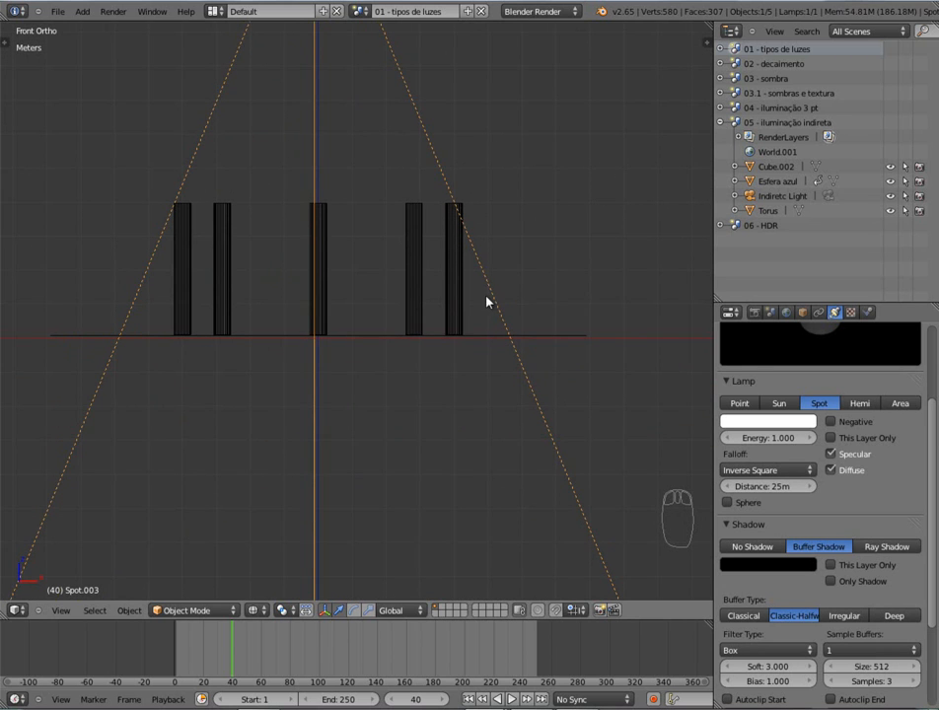
pyautogui.press('F12')
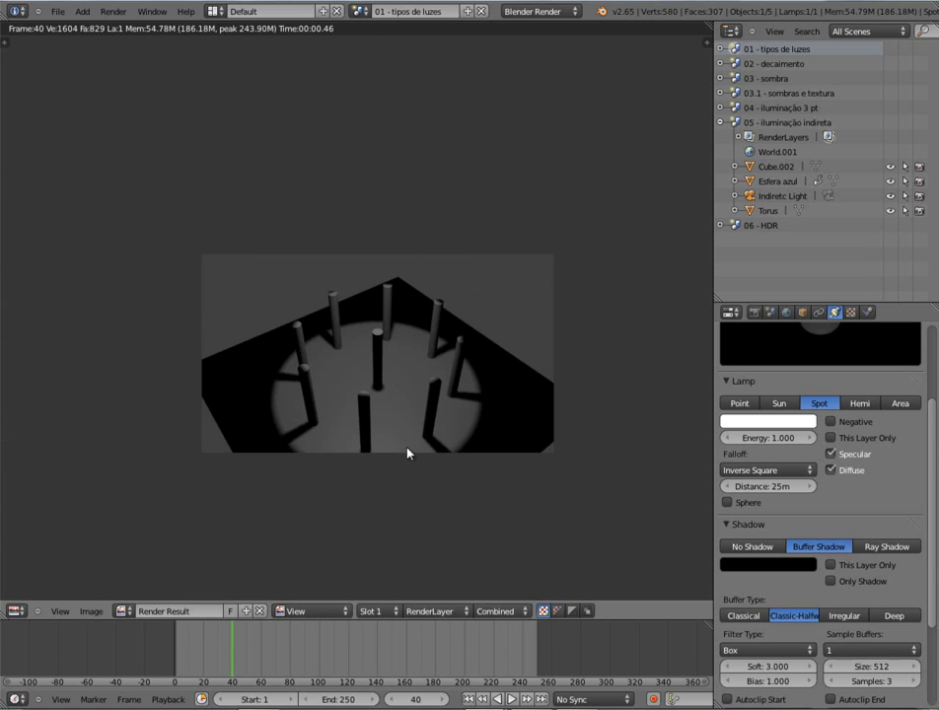
pyautogui.press('Escape')
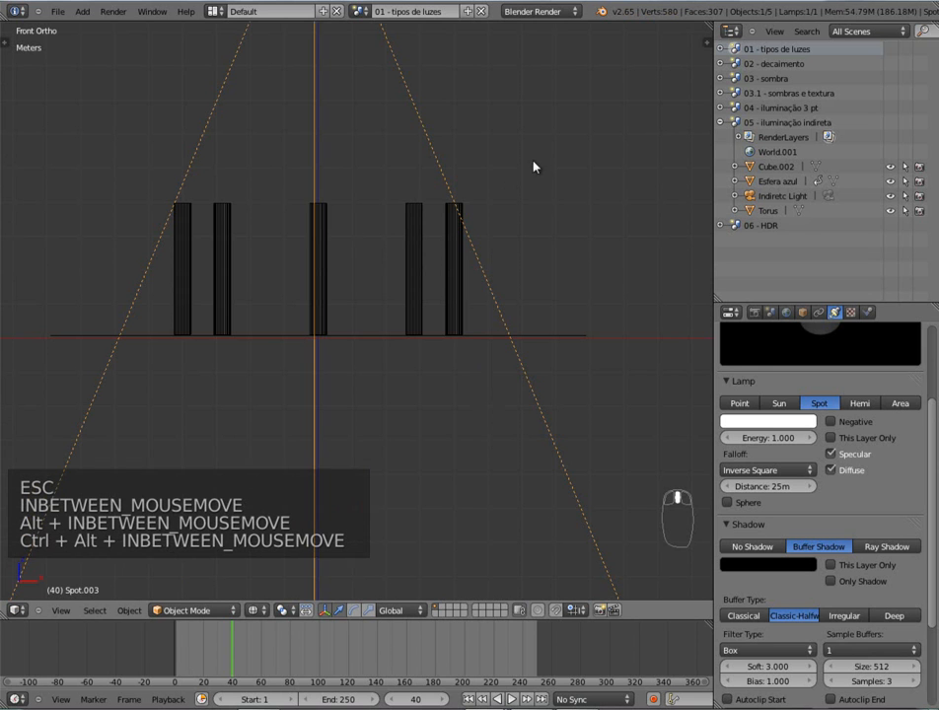
# - Raise the Spot lamp along the Z axis so its cone covers all the columns, and render the scene
pyautogui.scroll(-5, 454, 286)
pyautogui.moveTo(344, 102); pyautogui.dragTo(357, 16)
pyautogui.press('F12')
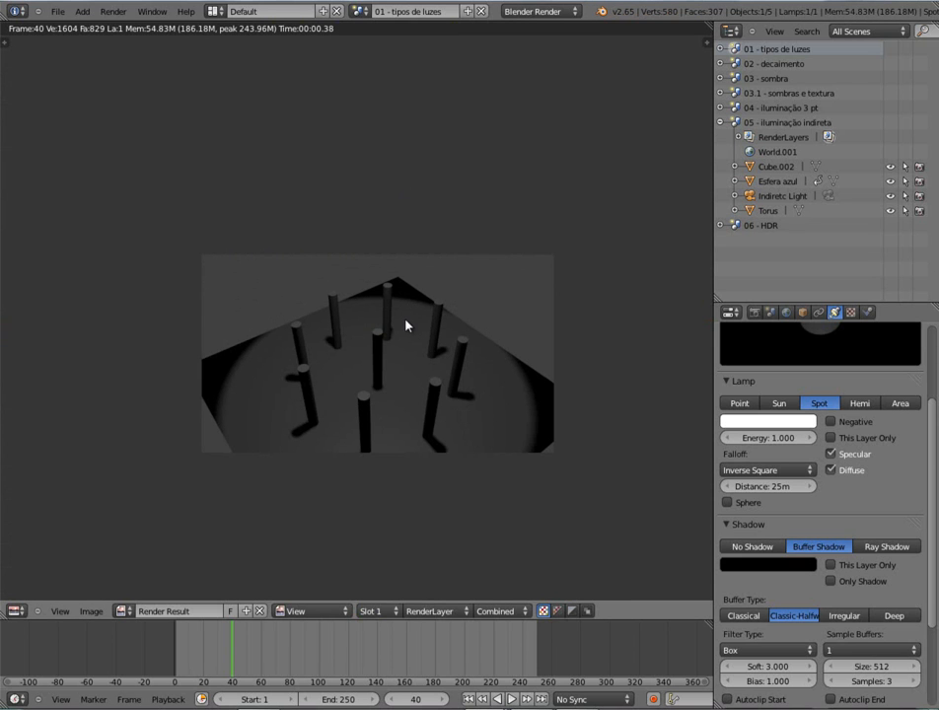
pyautogui.press('Escape')
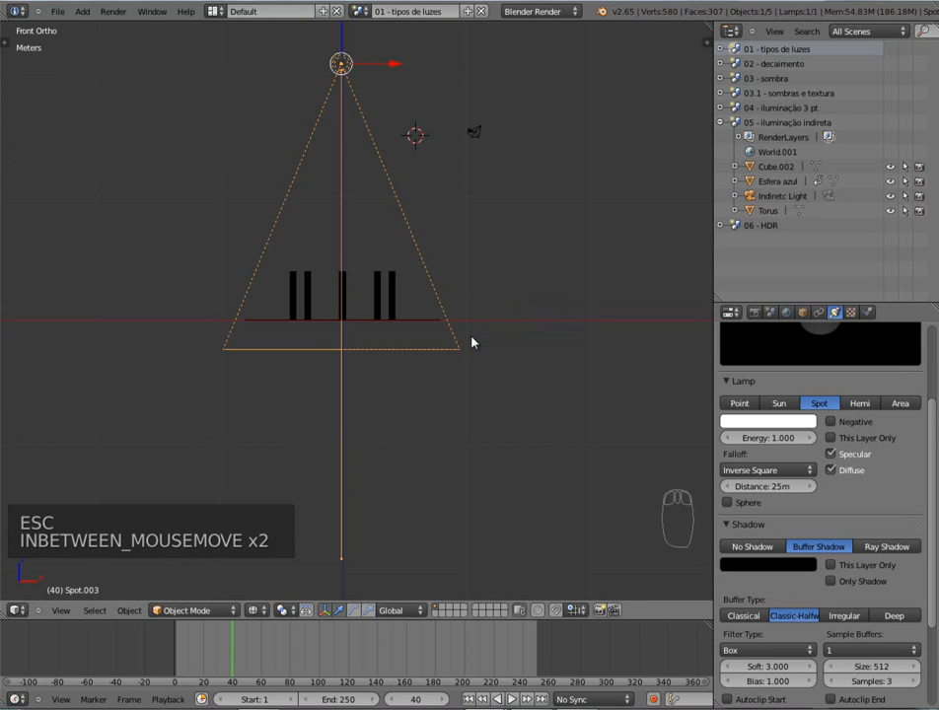
# - Collapse the Spot lamp's Shadow settings, set its Spot Shape size to 20°, and render the scene
pyautogui.moveTo(932, 431); pyautogui.dragTo(791, 472)
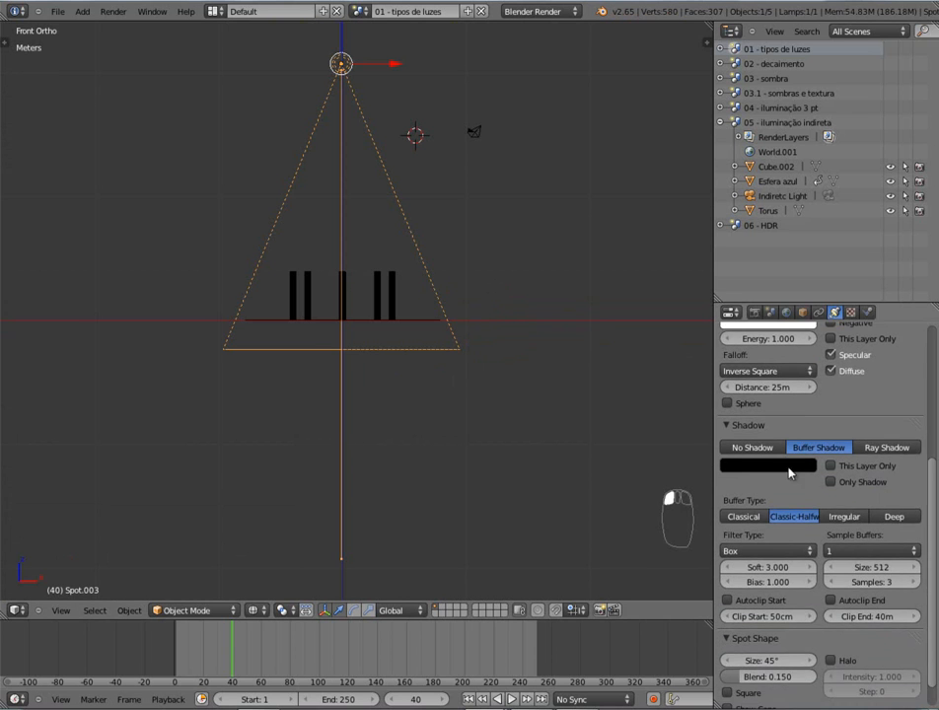
pyautogui.click(728, 427)
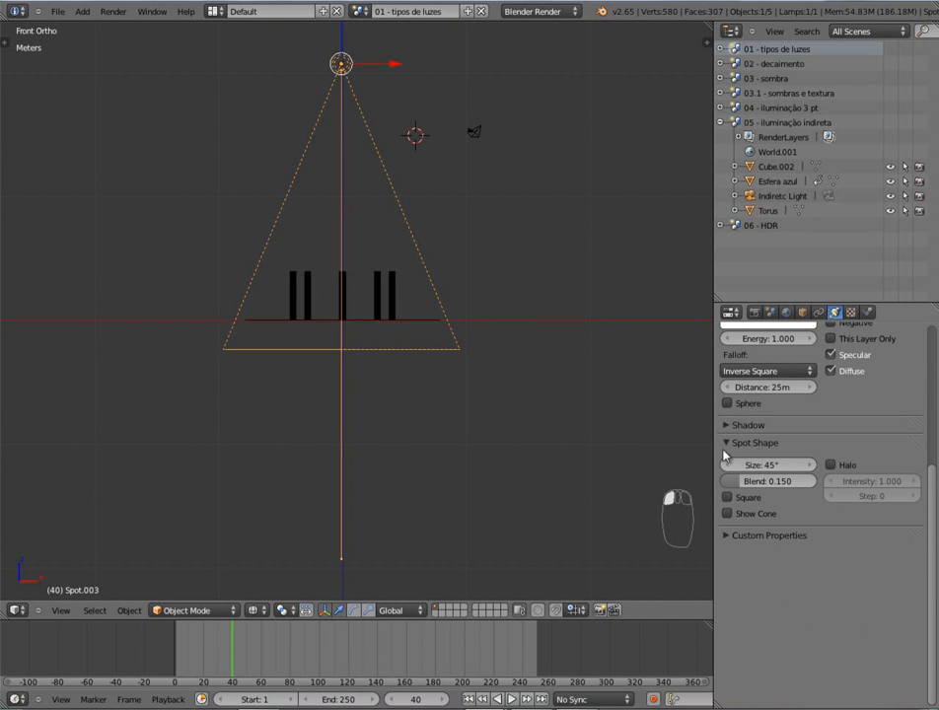
pyautogui.click(774, 464)
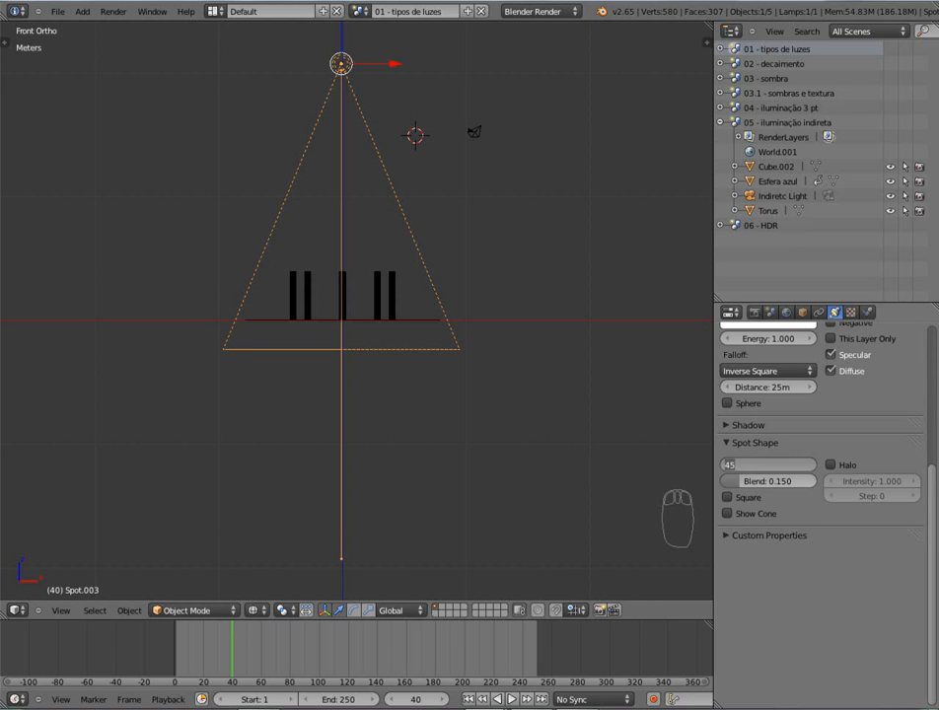
pyautogui.write('20')
pyautogui.press('Return')
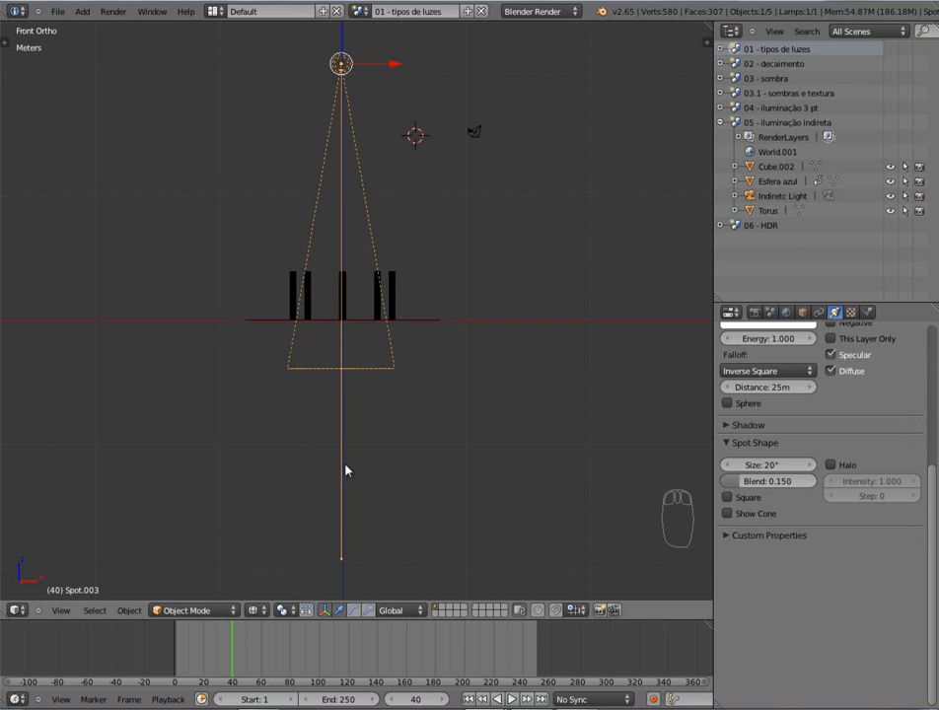
pyautogui.press('F12')
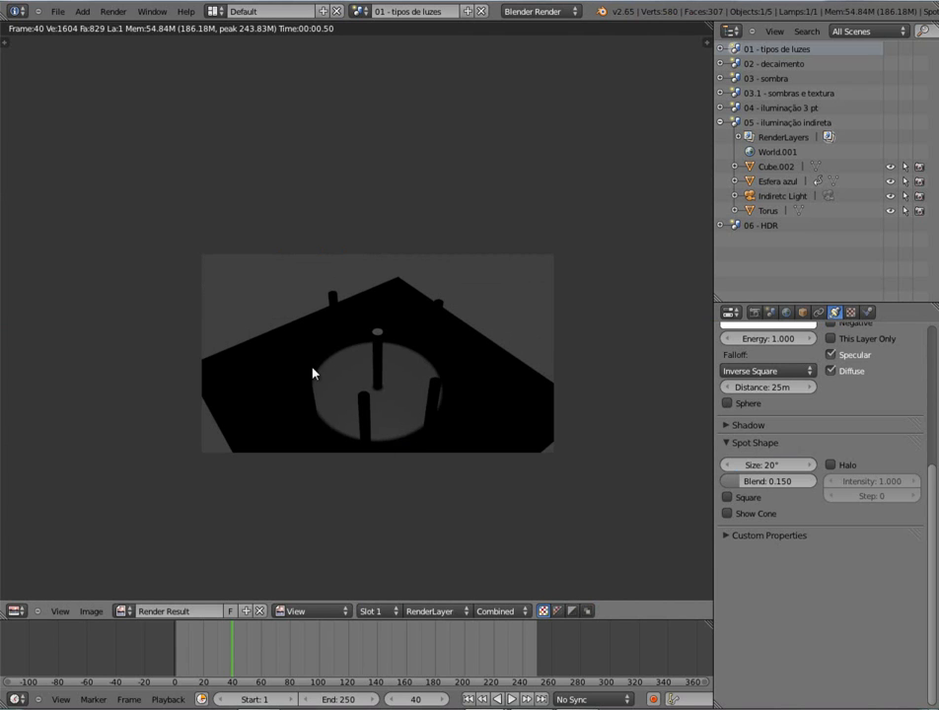
# - Switch the render result to Slot 2, widen the Spot lamp's size to about 32.53°, and render again
pyautogui.click(372, 612)
pyautogui.click(373, 582)
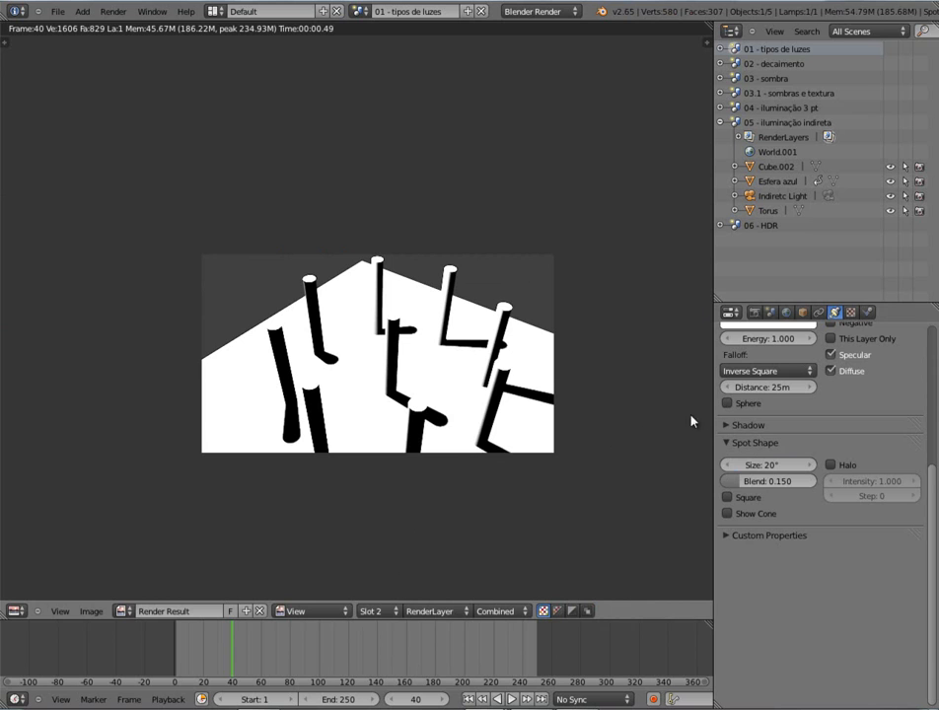
pyautogui.moveTo(758, 470); pyautogui.dragTo(782, 466)
pyautogui.press('F12')
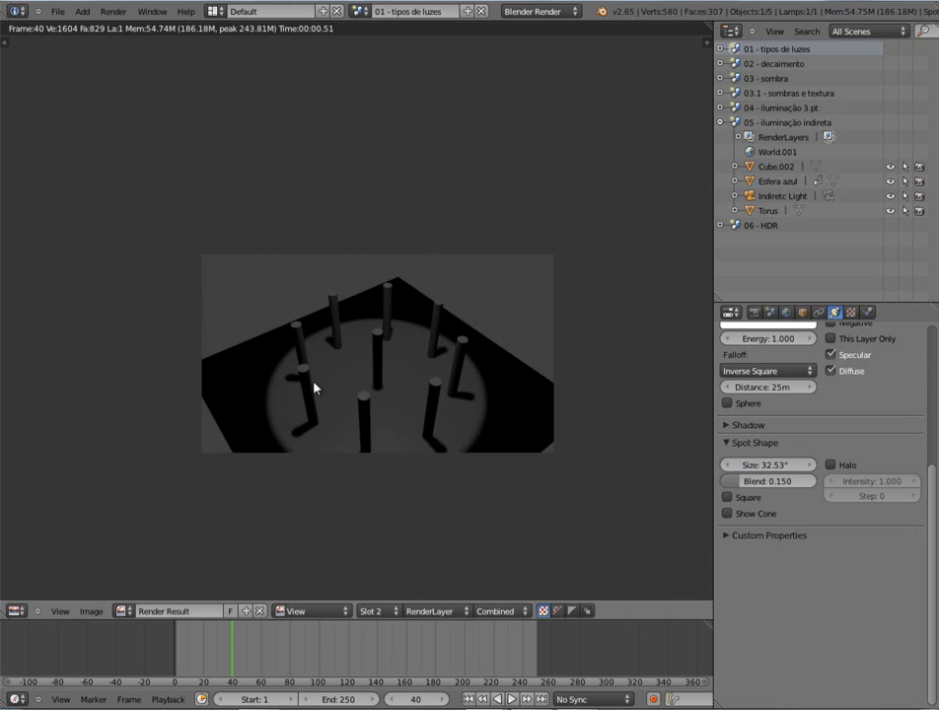
# - Compare the narrow and wide spot cone renders by alternating between Slot 1 and Slot 2, and close the render result
pyautogui.click(378, 612)
pyautogui.click(388, 632)
pyautogui.click(392, 613)
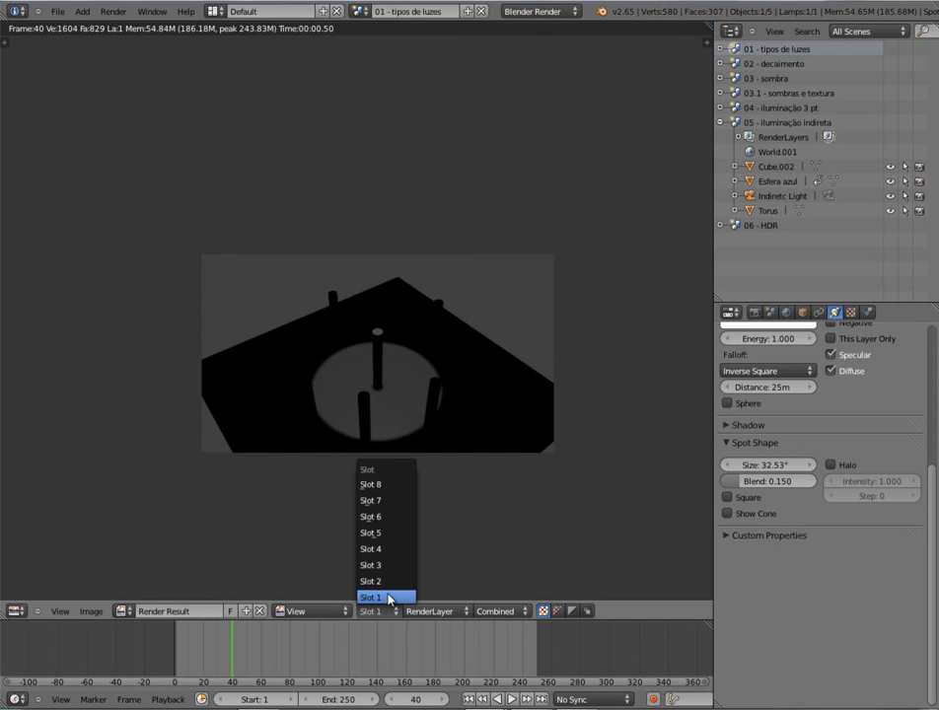
pyautogui.click(391, 591)
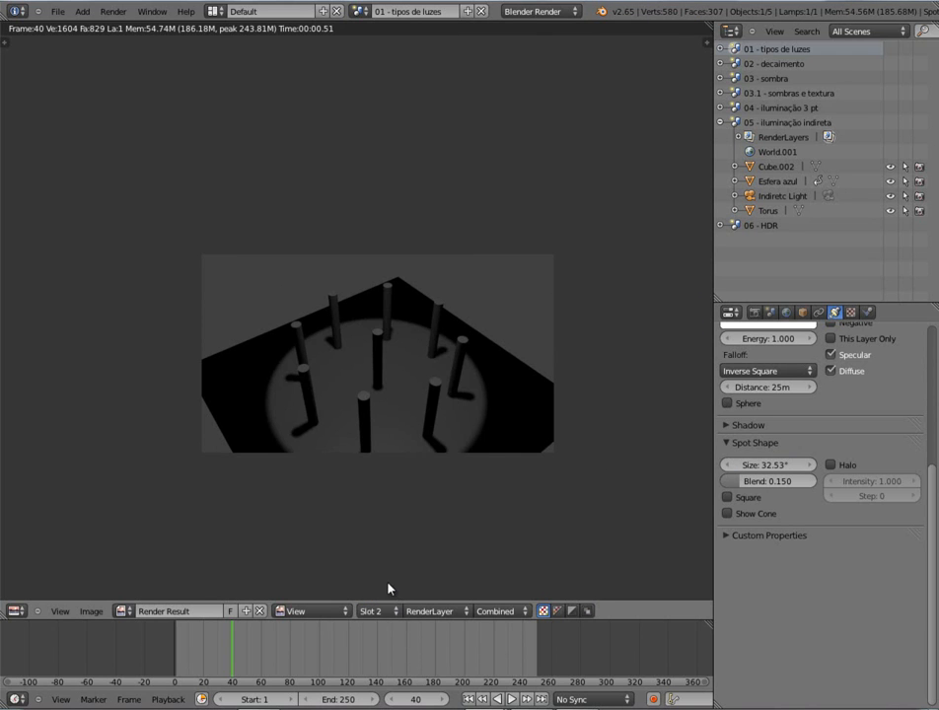
pyautogui.click(377, 612)
pyautogui.click(379, 597)
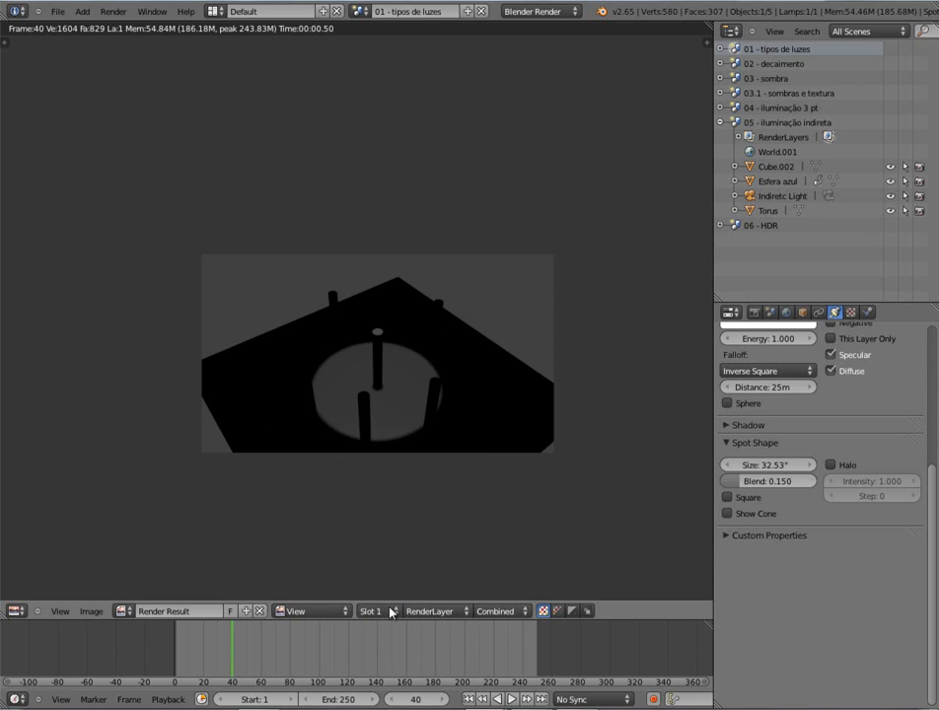
pyautogui.click(390, 613)
pyautogui.click(385, 583)
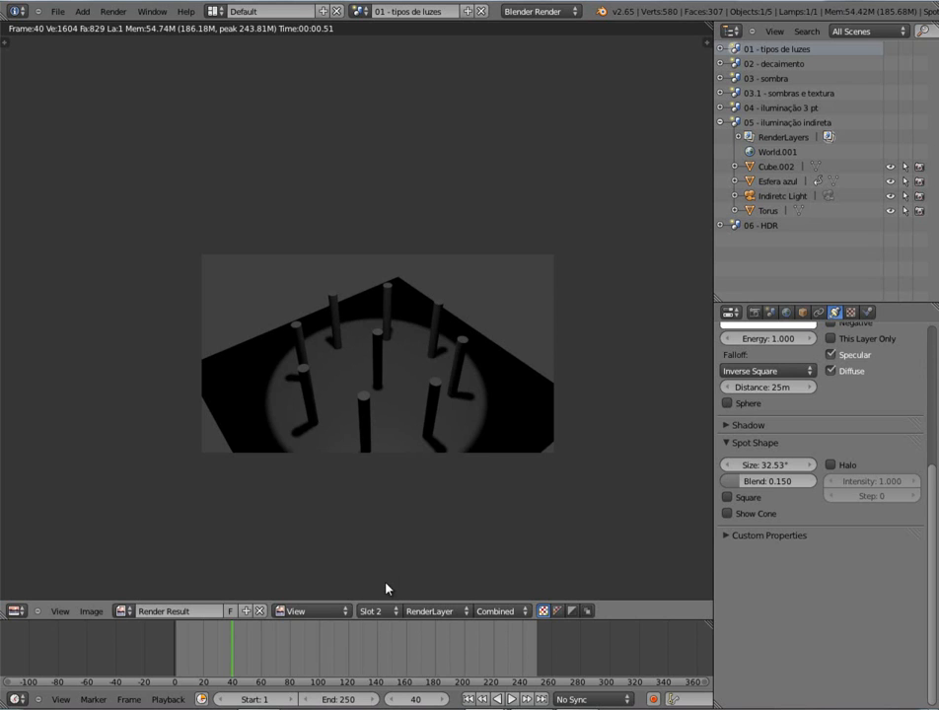
pyautogui.click(390, 611)
pyautogui.click(392, 599)
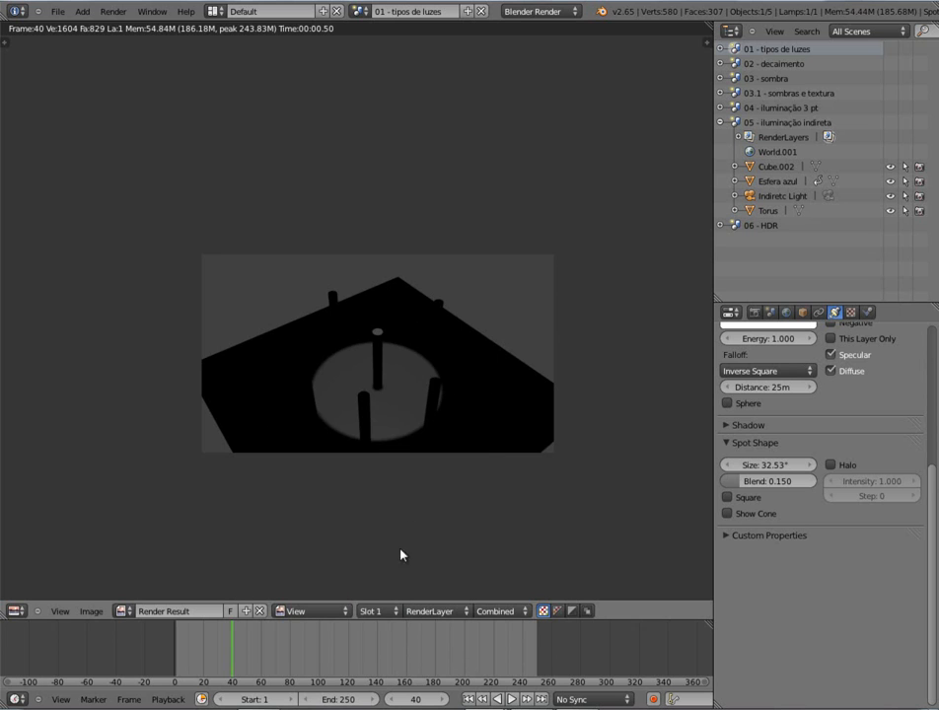
pyautogui.press('Escape')
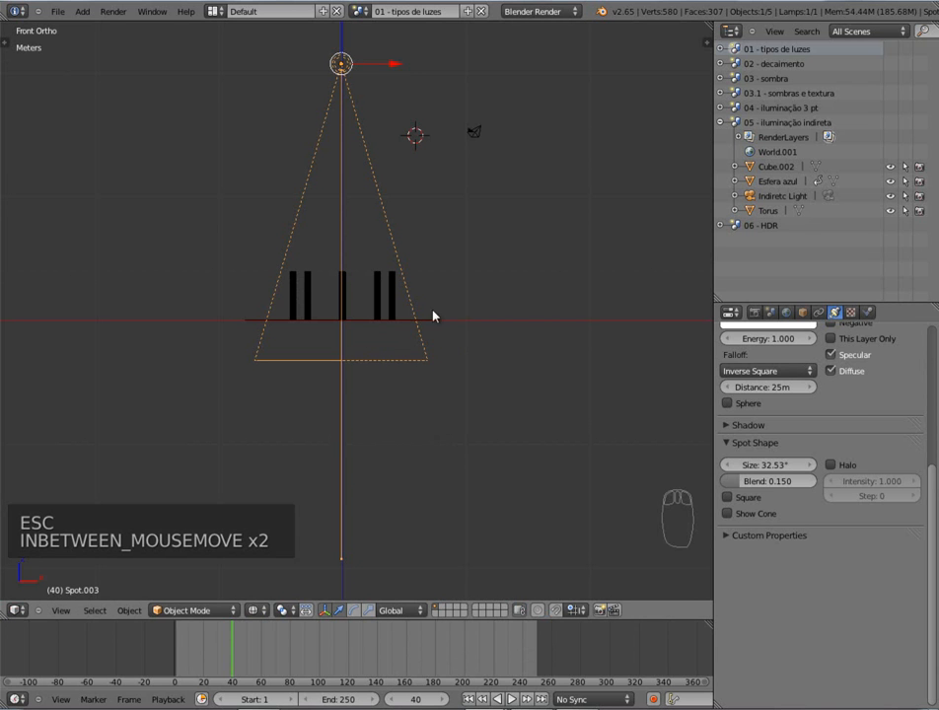
# - Delete the Spot lamp and add a Hemi lamp at the 3D cursor
pyautogui.press('Delete')
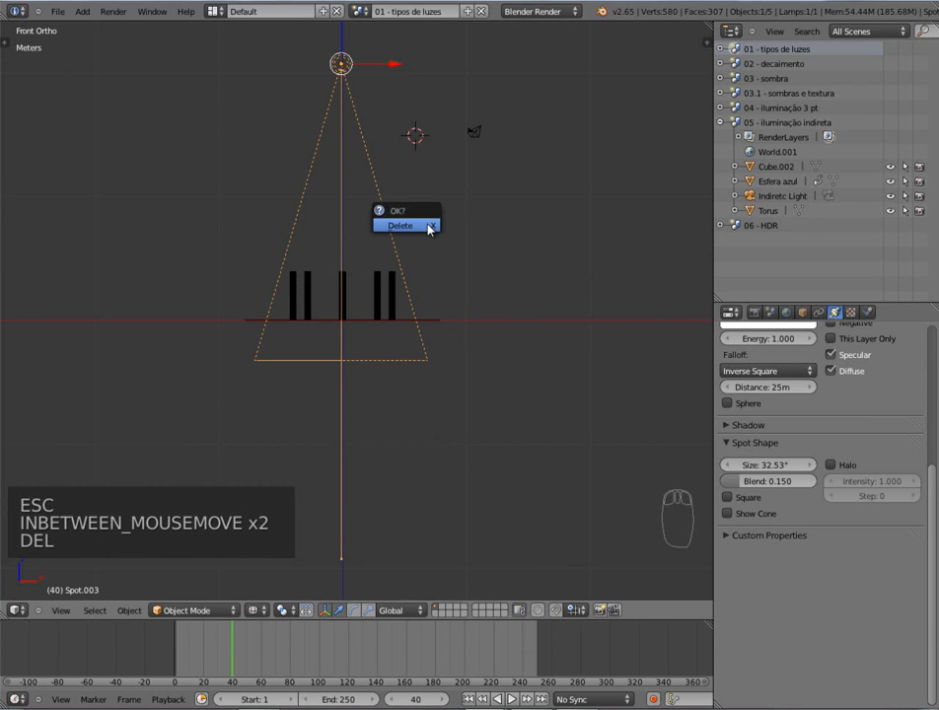
pyautogui.click(431, 226)
pyautogui.keyDown('shift'); pyautogui.moveTo(382, 251); pyautogui.dragTo(442, 285, button='middle'); pyautogui.keyUp('shift')
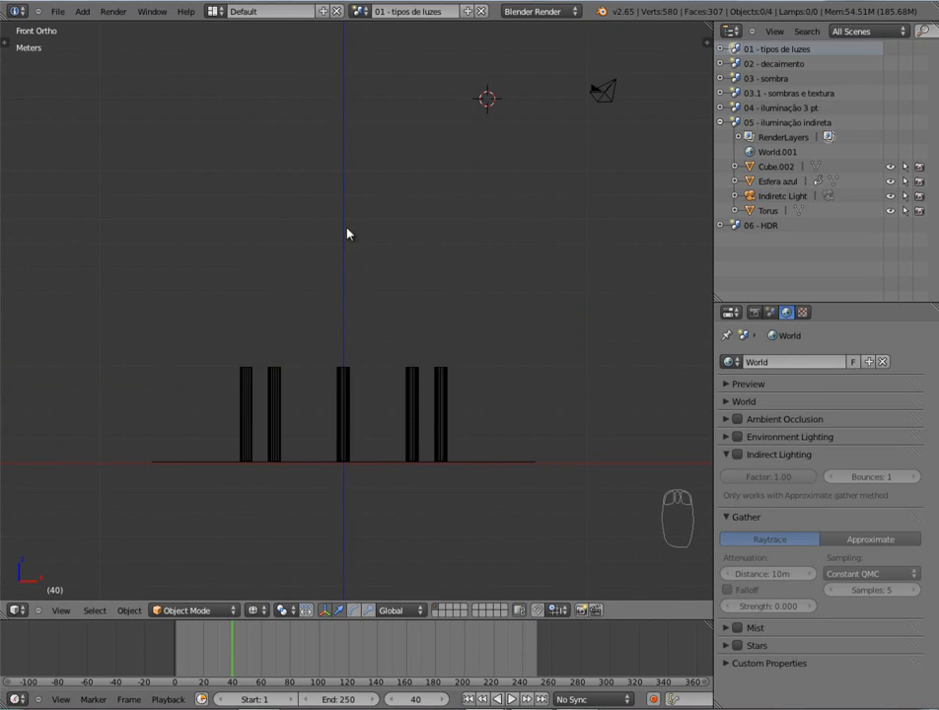
pyautogui.hotkey('shift', 'a')
pyautogui.moveTo(314, 254)
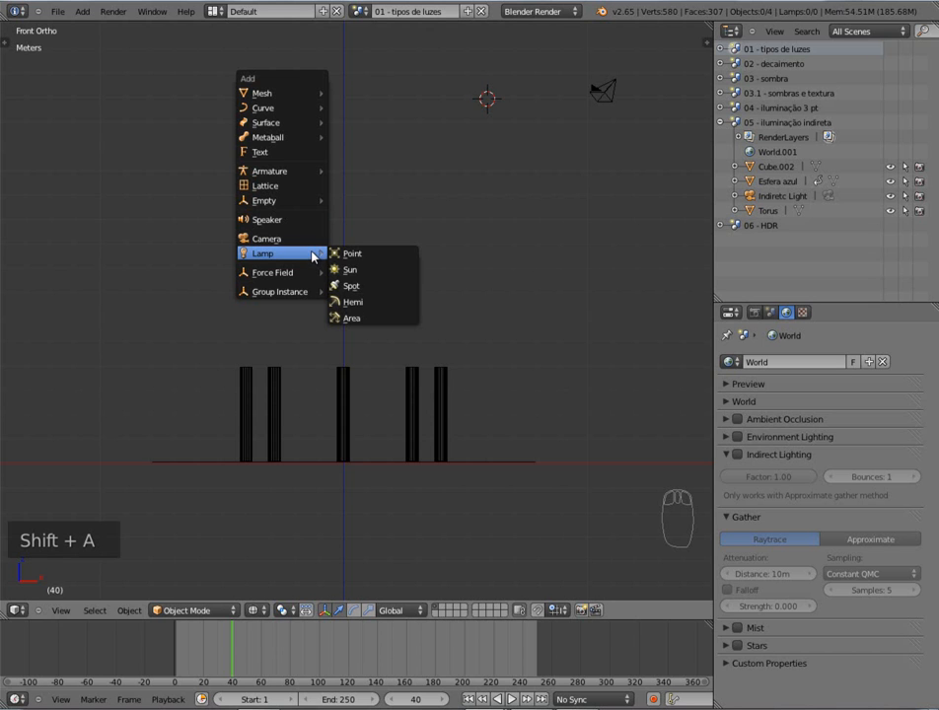
pyautogui.click(374, 302)
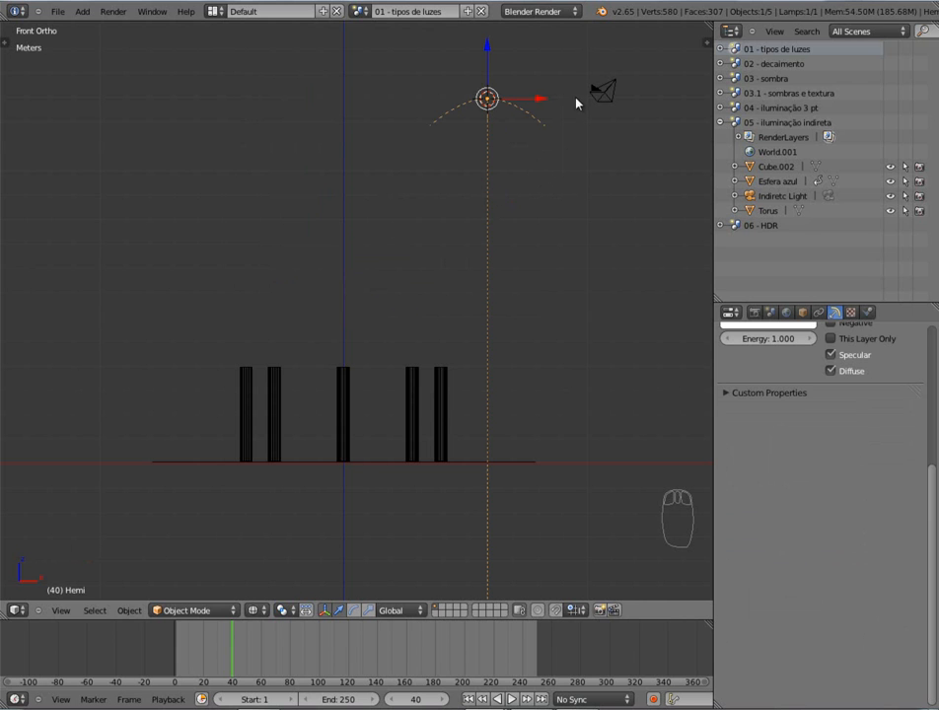
# - Rotate the Hemi lamp in the front view so it points diagonally toward the columns, and render the scene
pyautogui.press('r')
pyautogui.click(575, 165)
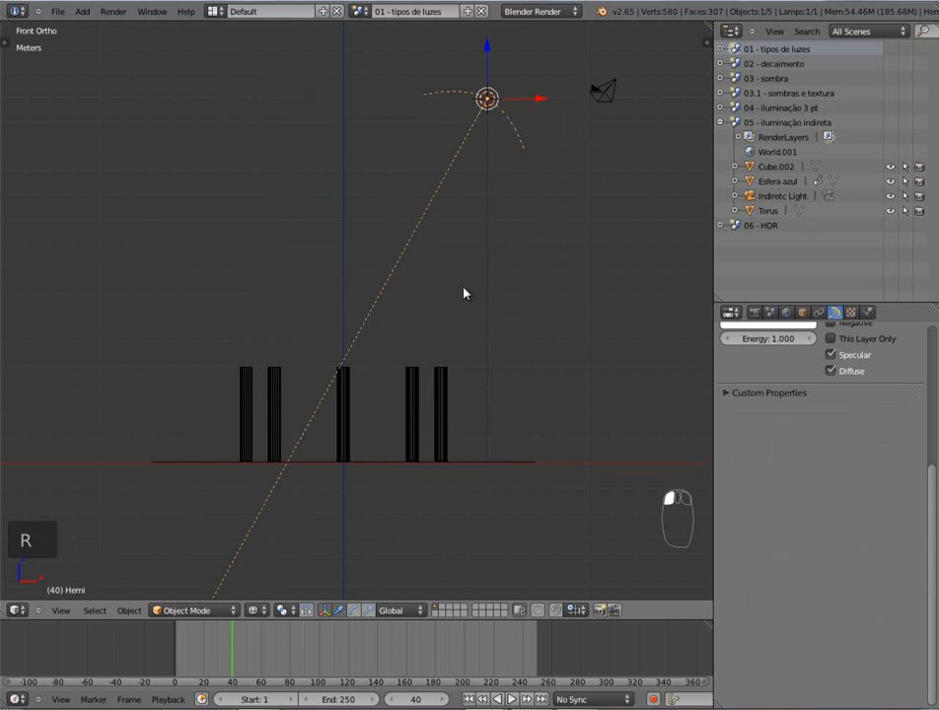
pyautogui.hotkey('shift', 'a')
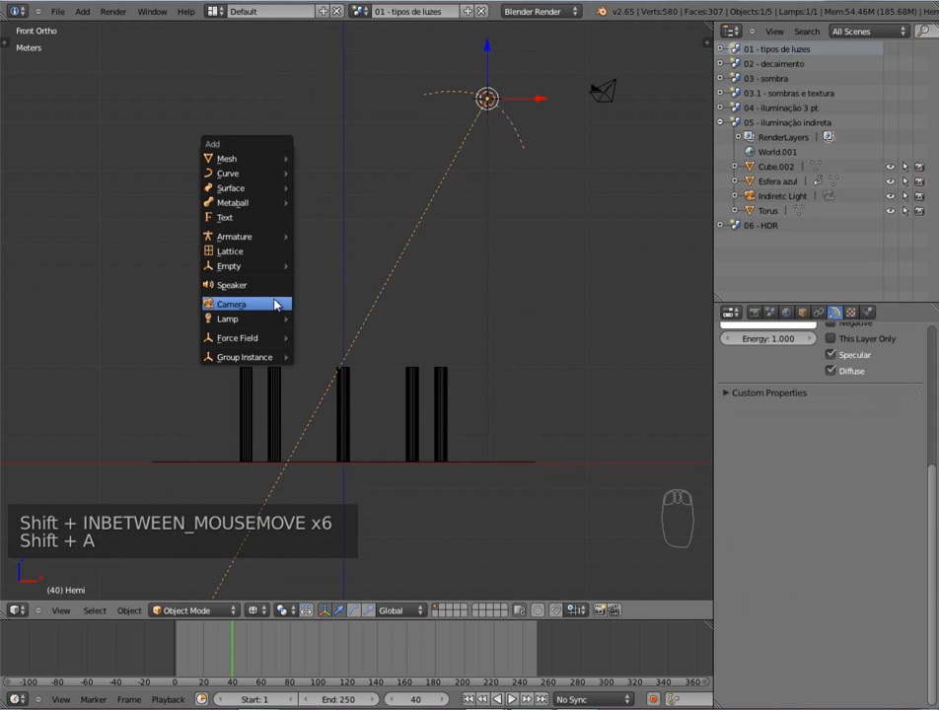
pyautogui.moveTo(281, 319)
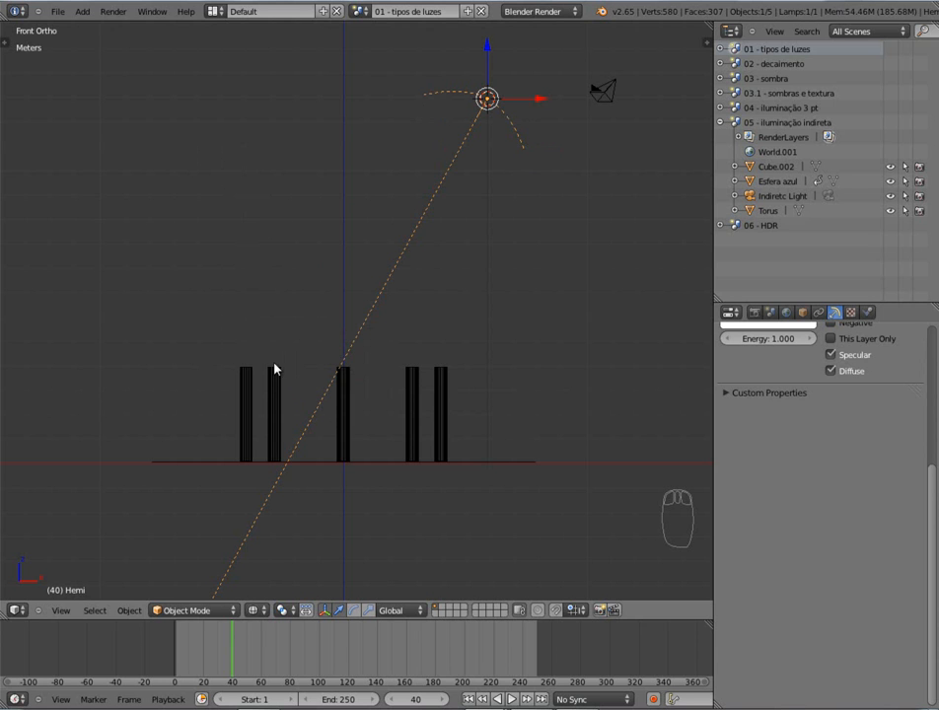
pyautogui.press('F12')
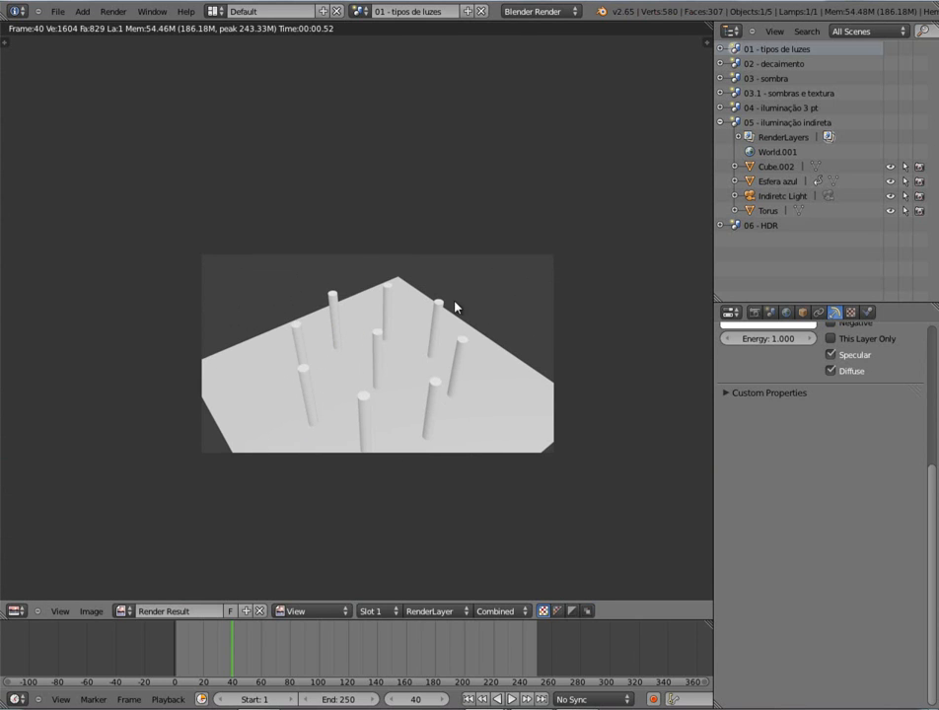
# - Review the Hemi lamp's preview and settings, and render the scene again to check its lighting
pyautogui.moveTo(936, 500); pyautogui.dragTo(931, 367)
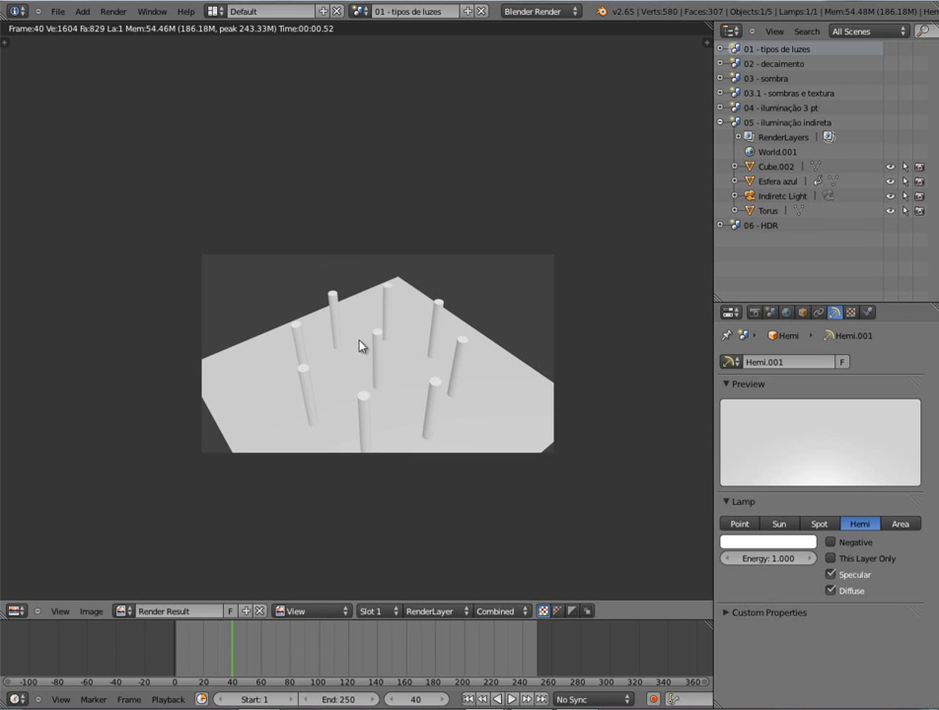
pyautogui.press('Escape')
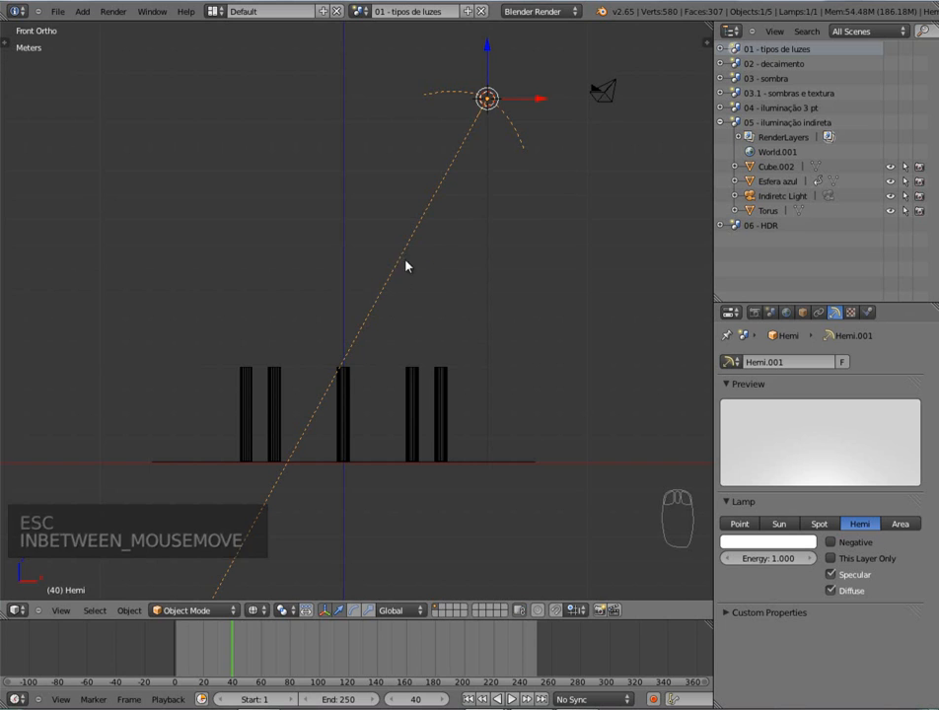
pyautogui.keyDown('ctrl'); pyautogui.moveTo(461, 220); pyautogui.dragTo(427, 289, button='middle'); pyautogui.keyUp('ctrl')
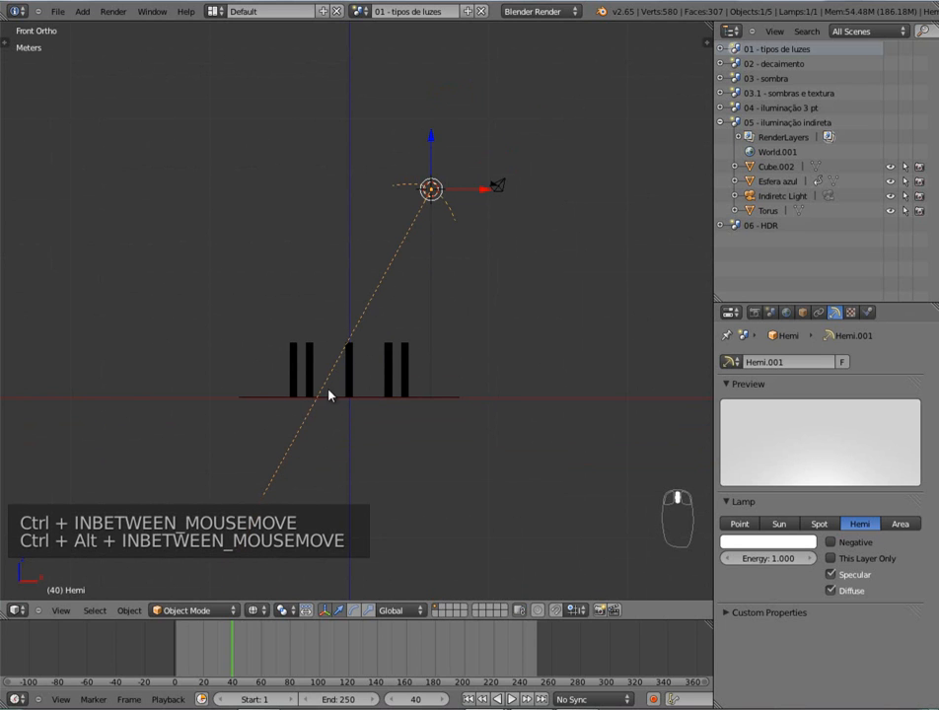
pyautogui.press('F12')
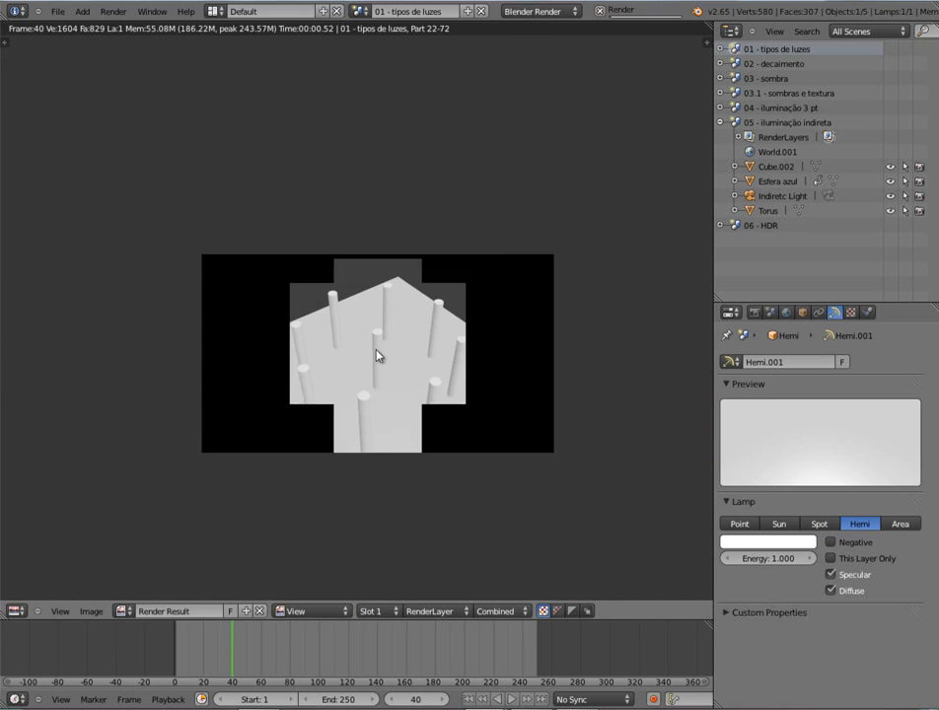
pyautogui.press('Escape')
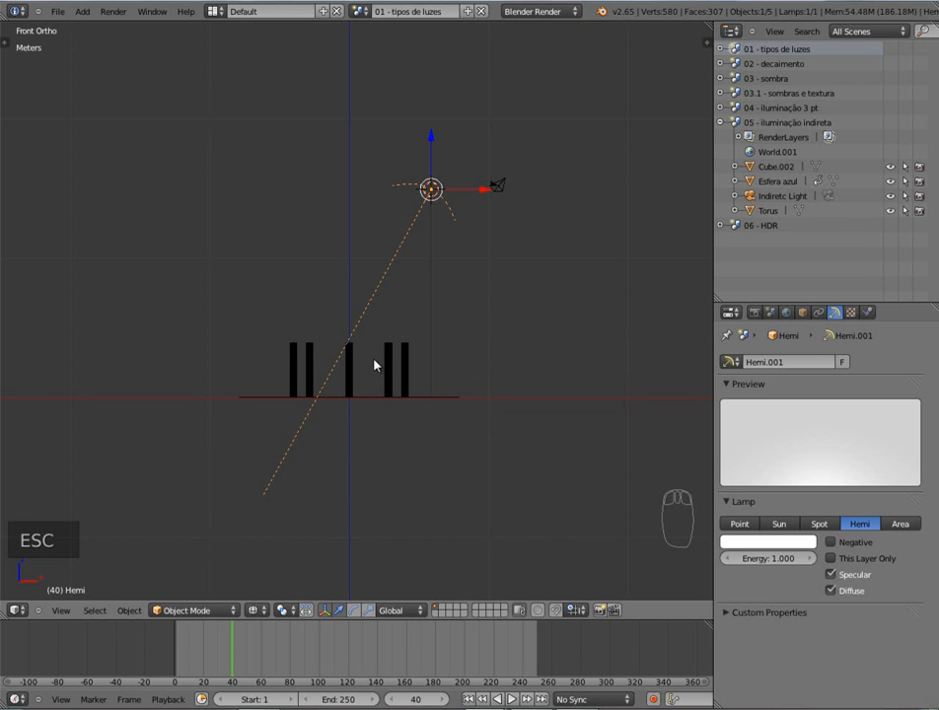
# - Delete the Hemi lamp and add an Area lamp at the 3D cursor
pyautogui.press('Delete')
pyautogui.click(376, 365)
pyautogui.hotkey('shift', 'a')
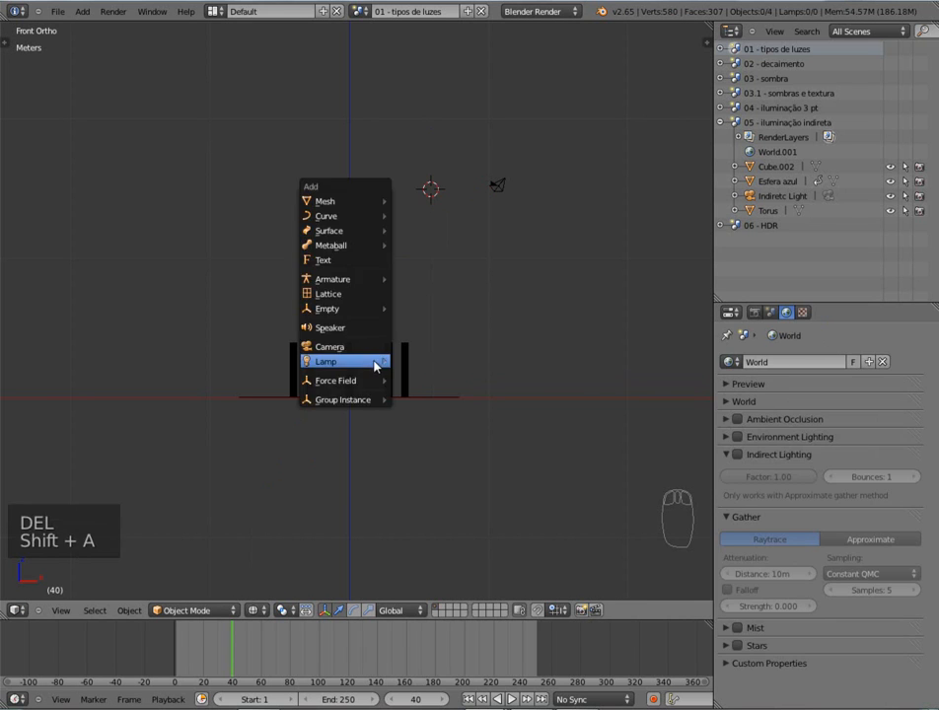
pyautogui.moveTo(376, 367)
pyautogui.click(430, 430)
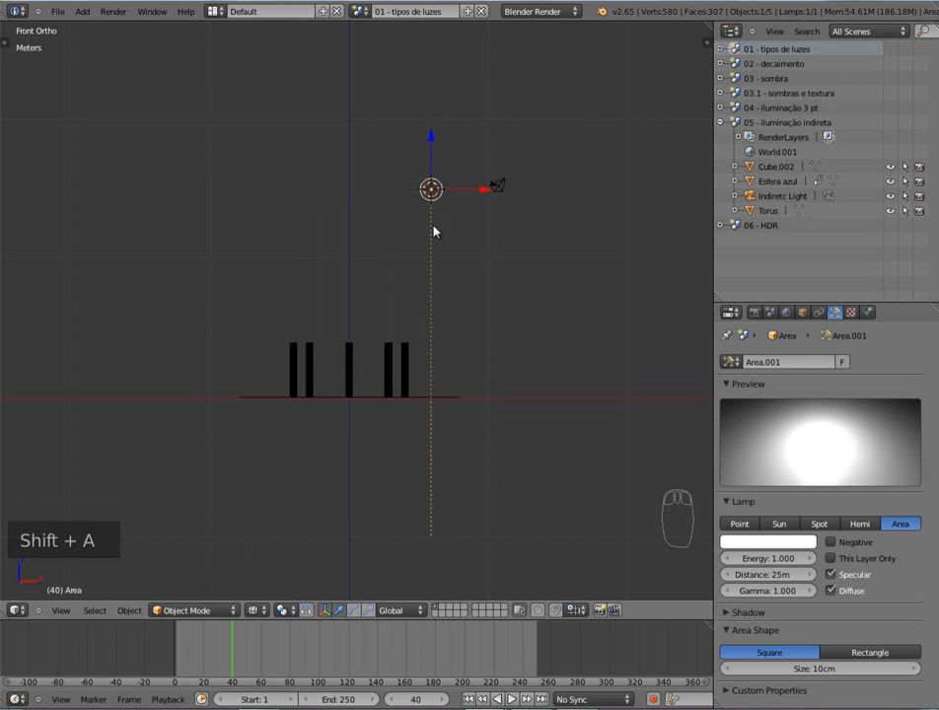
# - Move the Area lamp down above the columns, and hide the transform manipulator to inspect the lamp's square outline
pyautogui.press('g')
pyautogui.click(391, 302)
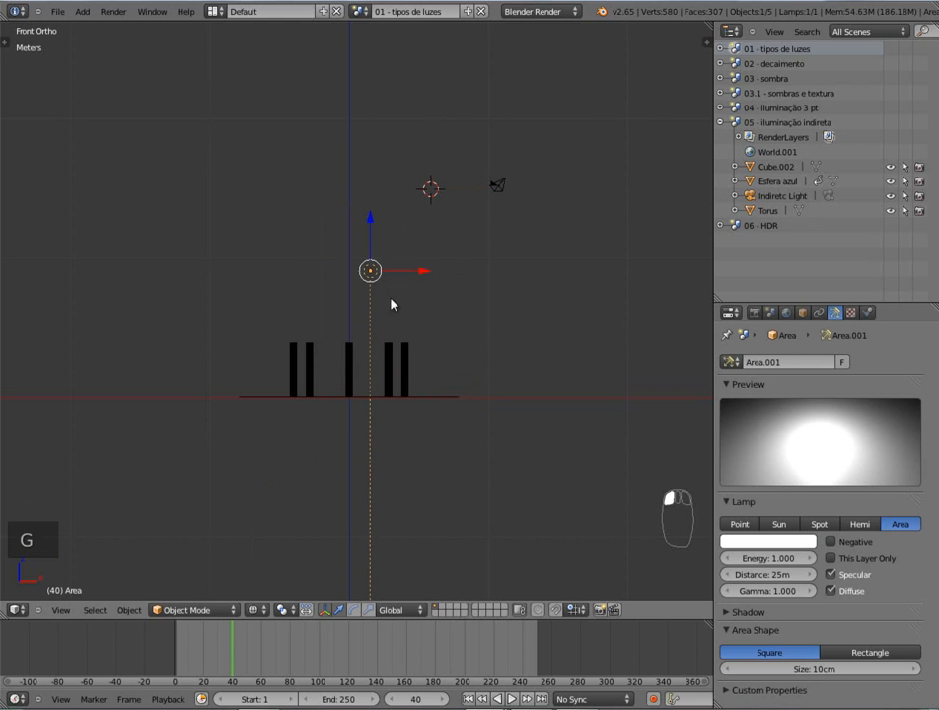
pyautogui.press('KP_Decimal')
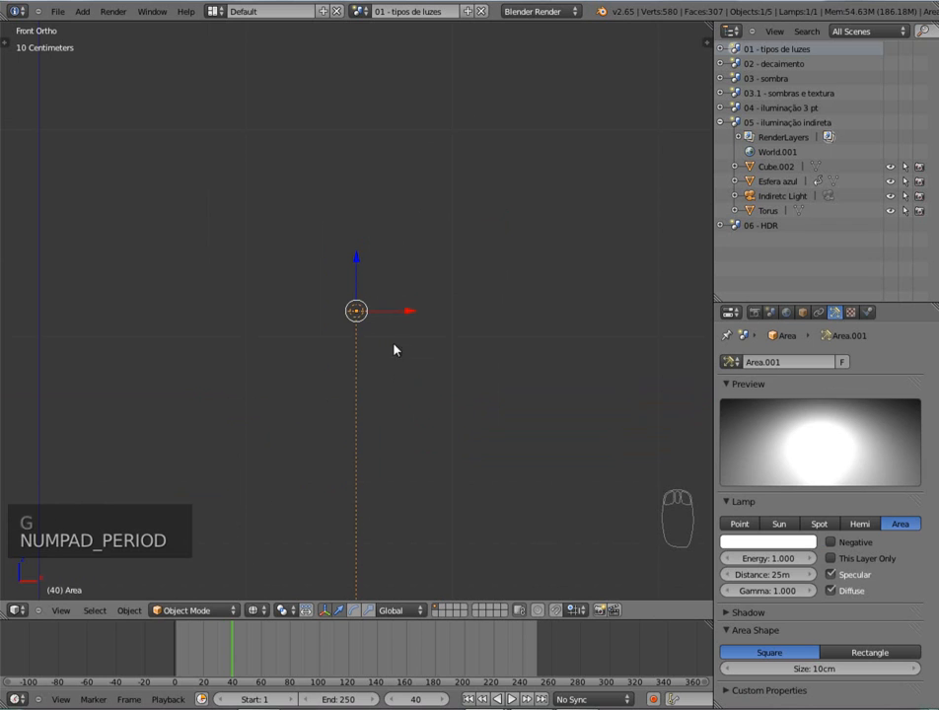
pyautogui.keyDown('alt'); pyautogui.moveTo(331, 367); pyautogui.dragTo(414, 483); pyautogui.keyUp('alt')
pyautogui.keyDown('alt'); pyautogui.moveTo(374, 375); pyautogui.dragTo(299, 470); pyautogui.keyUp('alt')
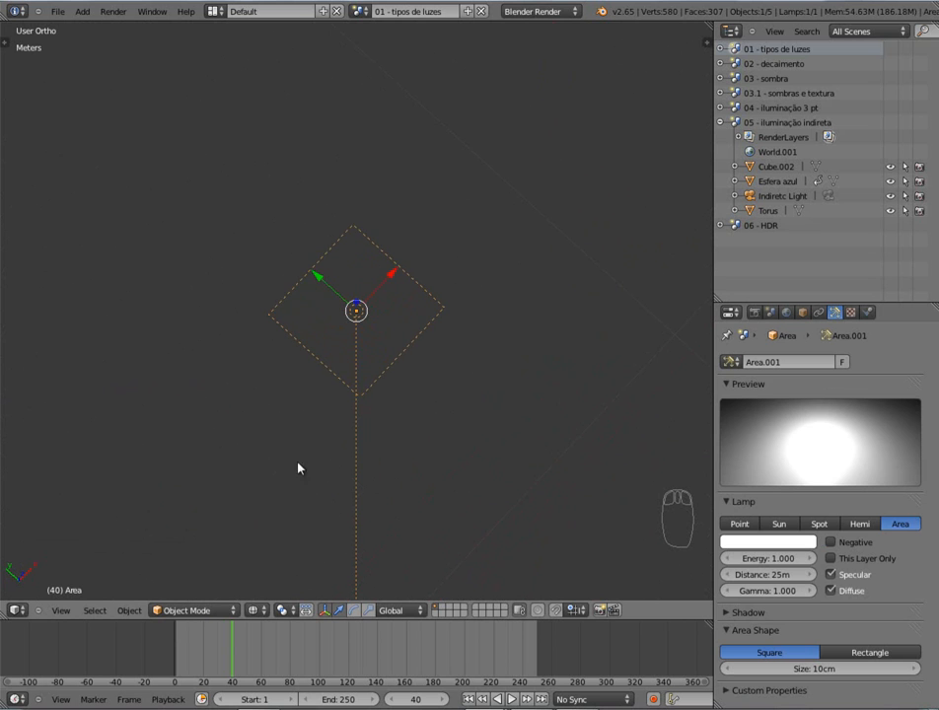
pyautogui.click(321, 609)
pyautogui.keyDown('alt'); pyautogui.moveTo(419, 440); pyautogui.dragTo(409, 359); pyautogui.keyUp('alt')
pyautogui.hotkey('shift', 'a')
pyautogui.moveTo(360, 390)
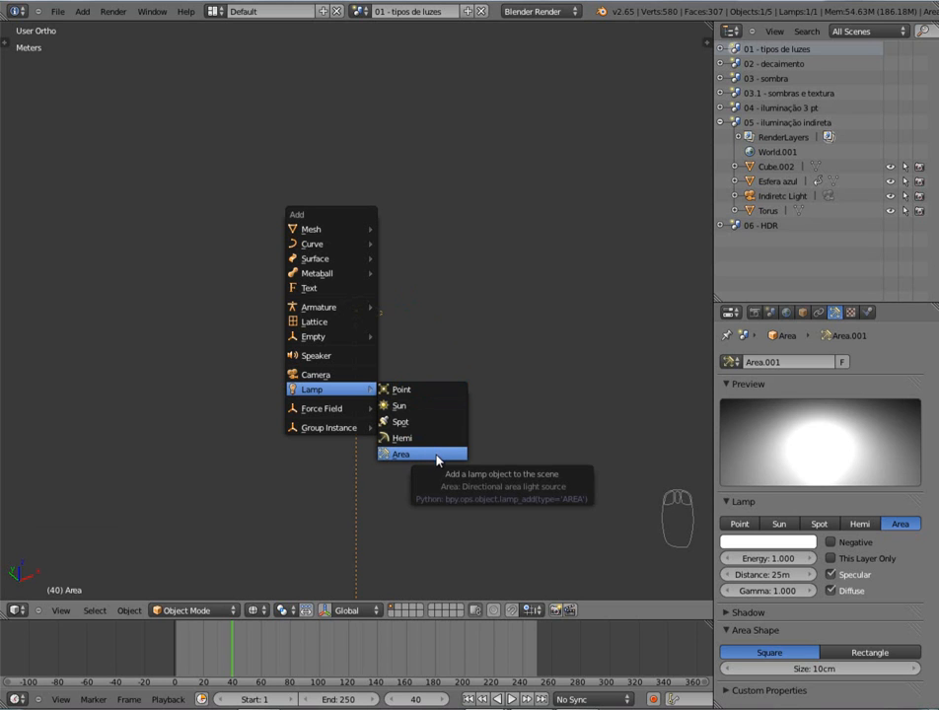
# - Rotate the Area lamp in the front view to aim almost horizontally across the columns, and lower it between them
pyautogui.keyDown('ctrl'); pyautogui.keyDown('alt'); pyautogui.moveTo(450, 319); pyautogui.dragTo(411, 359, button='middle'); pyautogui.keyUp('alt'); pyautogui.keyUp('ctrl')
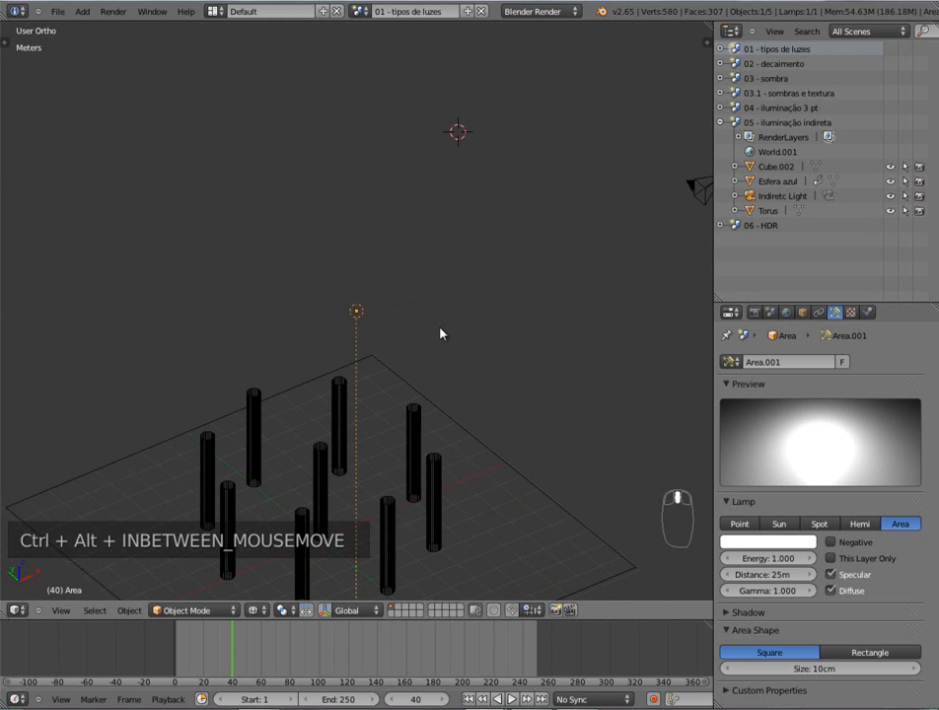
pyautogui.press('KP_1')
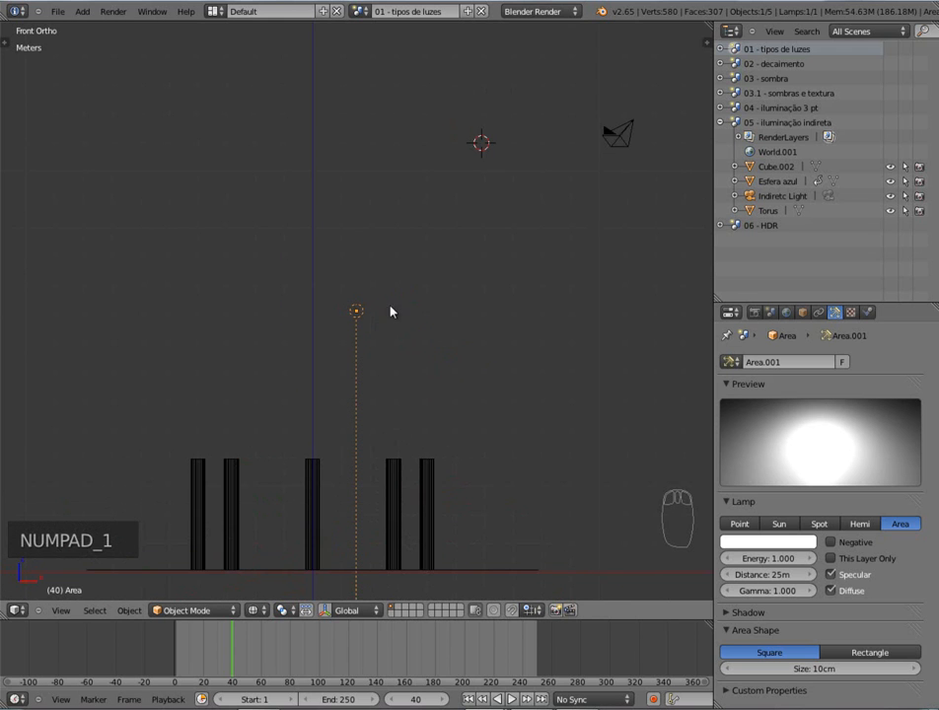
pyautogui.press('r')
pyautogui.click(380, 315)
pyautogui.press('g')
pyautogui.click(391, 514)
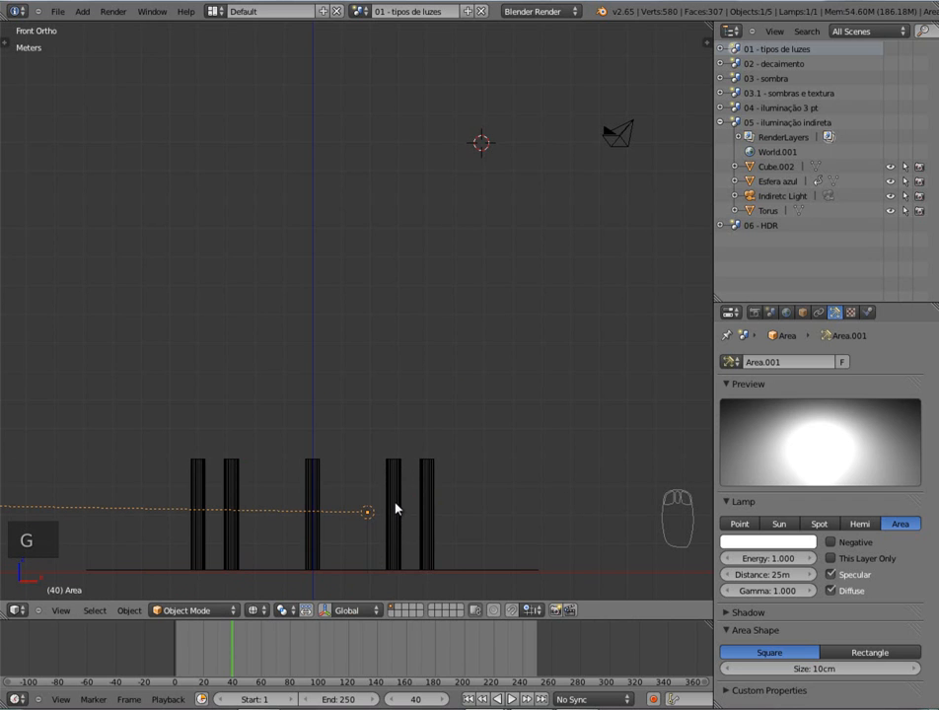
# - Switch the viewport to solid shading and tilt the Area lamp in the front view so it aims down toward the floor
pyautogui.press('KP_7')
pyautogui.press('z')
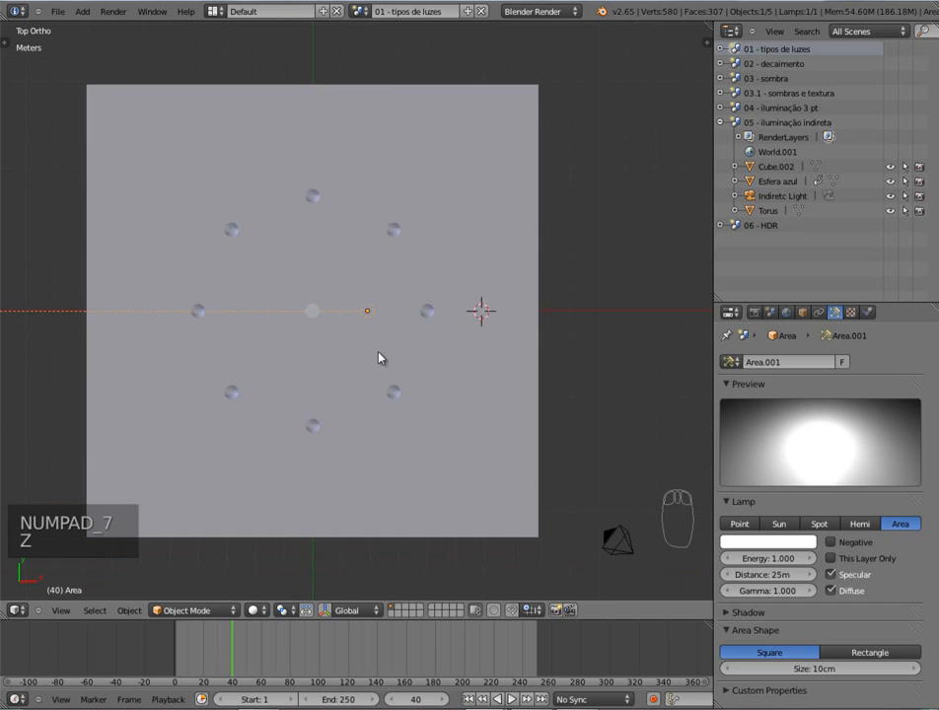
pyautogui.moveTo(378, 378); pyautogui.dragTo(333, 363, button='middle')
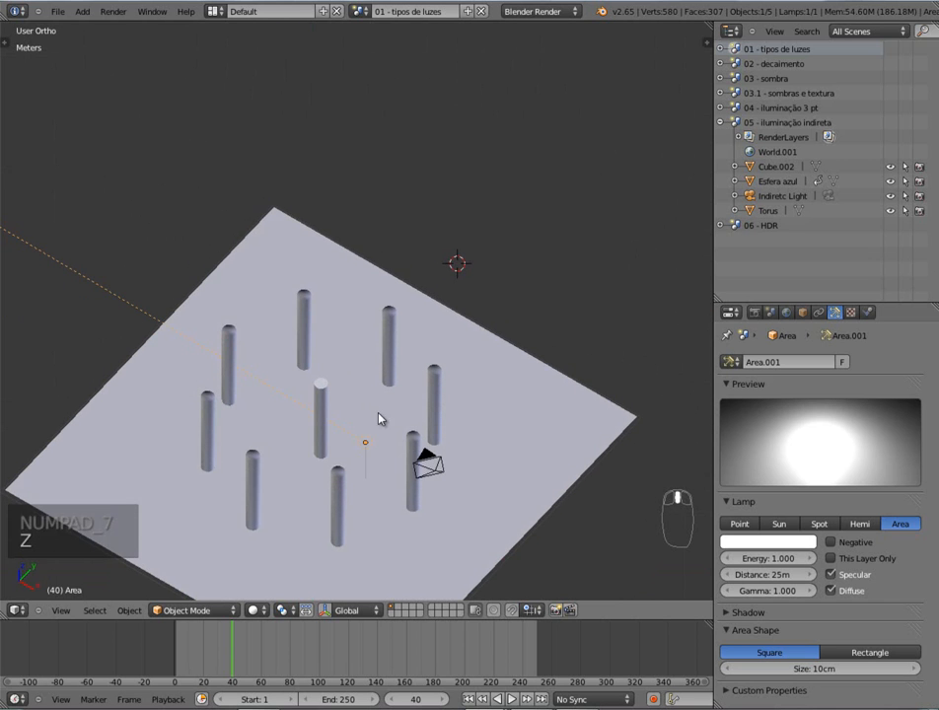
pyautogui.press('KP_1')
pyautogui.keyDown('shift'); pyautogui.moveTo(358, 470); pyautogui.dragTo(451, 265, button='middle'); pyautogui.keyUp('shift')
pyautogui.press('r')
pyautogui.click(310, 352)
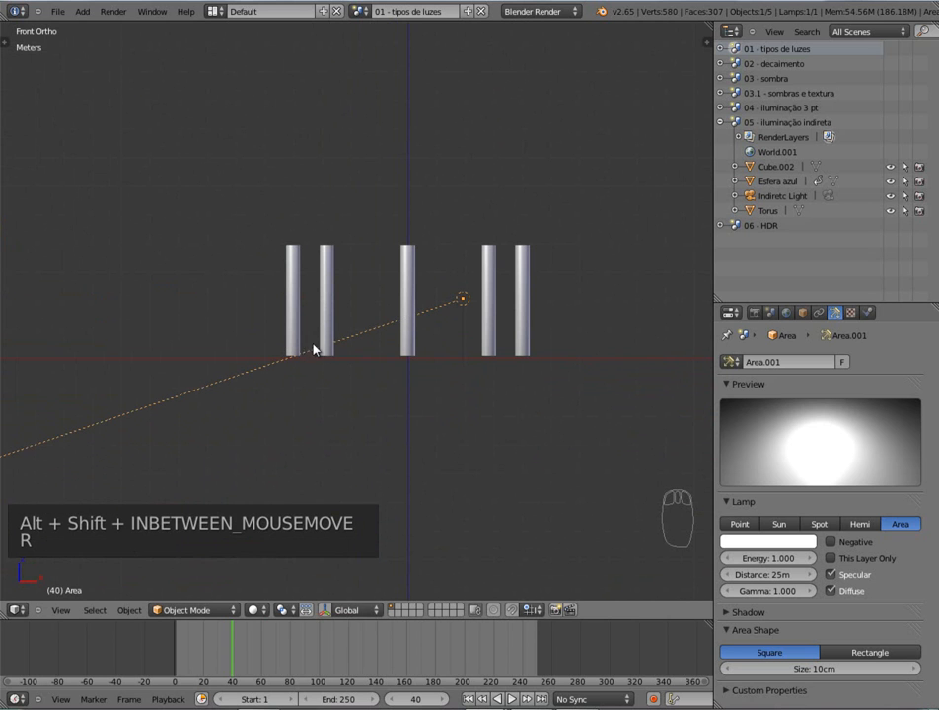
# - Render the Area lamp's lighting from the camera view, and close the render result
pyautogui.press('KP_0')
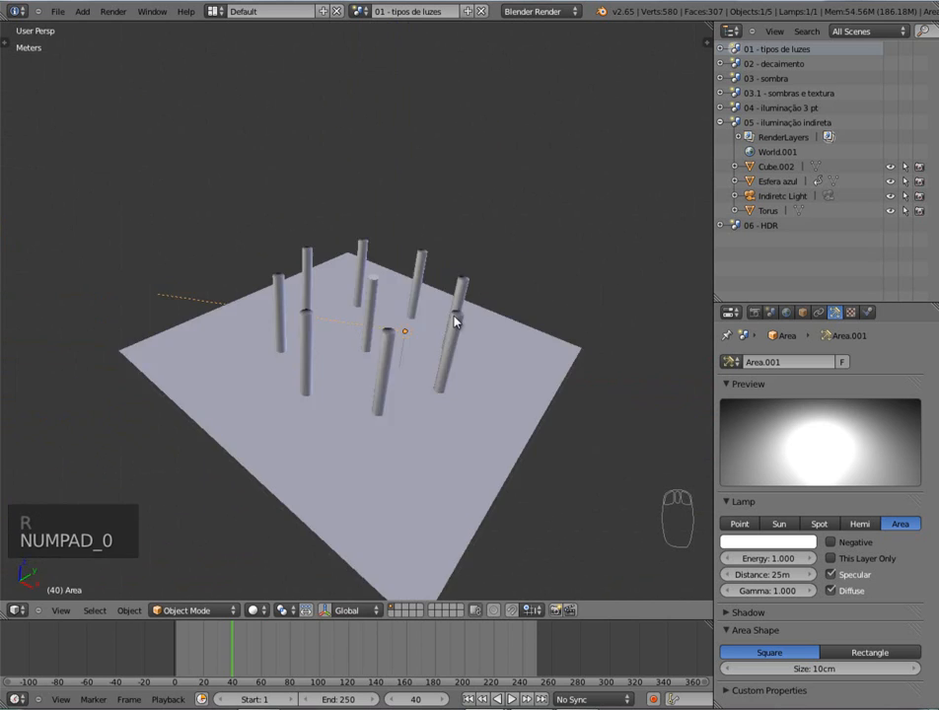
pyautogui.press('F12')
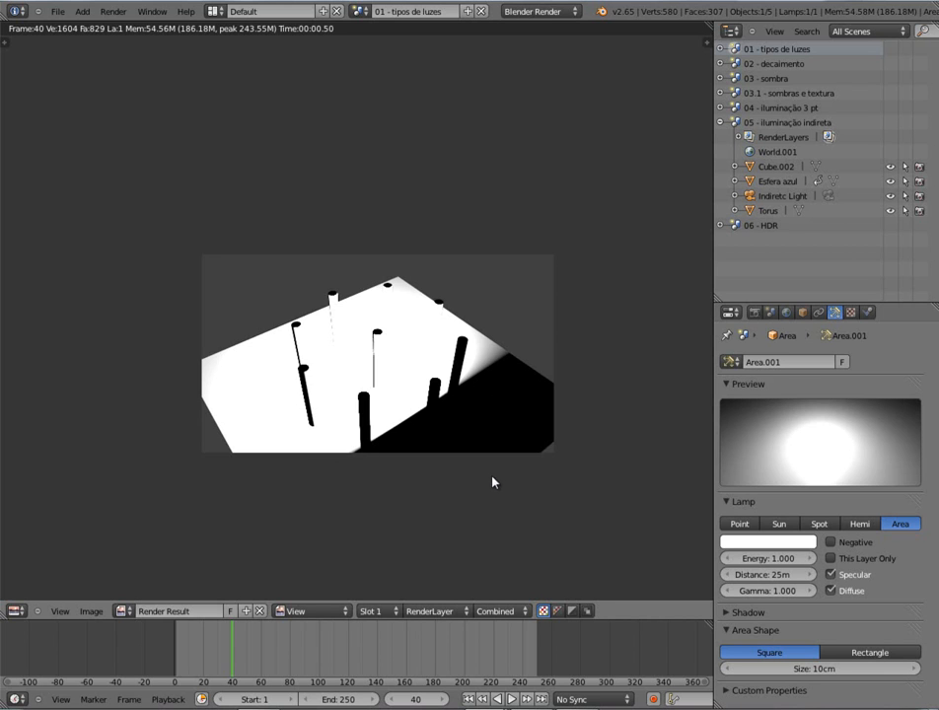
pyautogui.press('Escape')
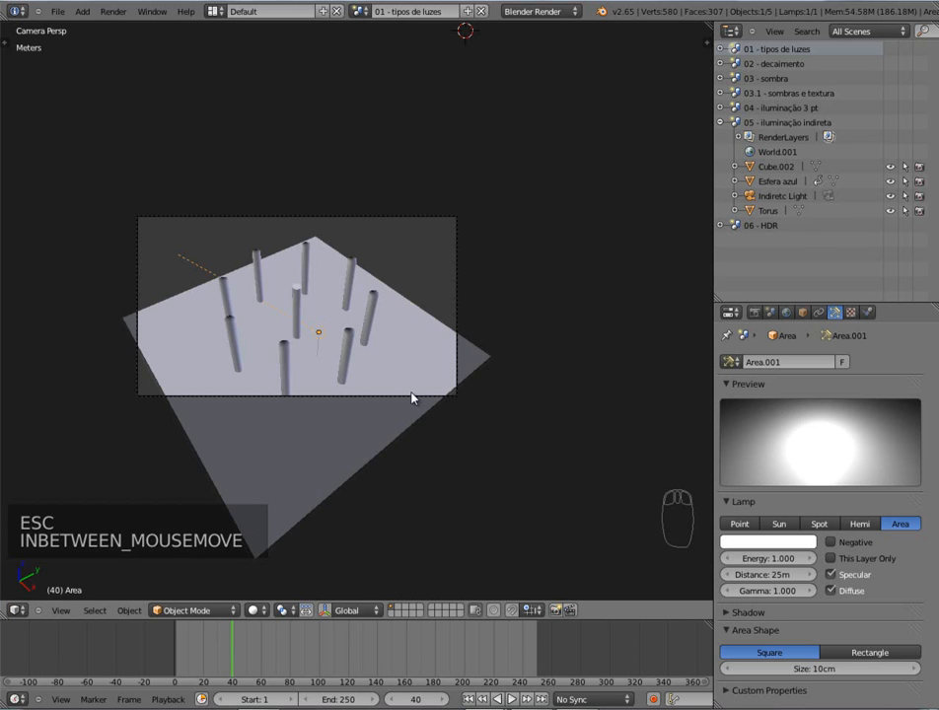
# - Delete the Area lamp from the scene in the front view
pyautogui.press('KP_1')
pyautogui.press('Delete')
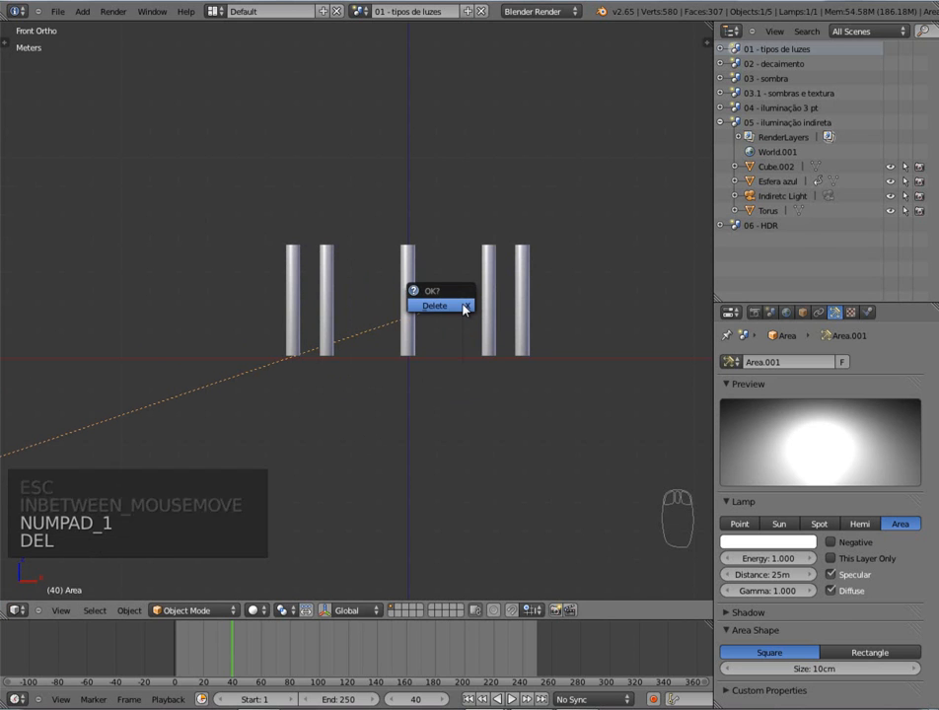
pyautogui.click(462, 308)
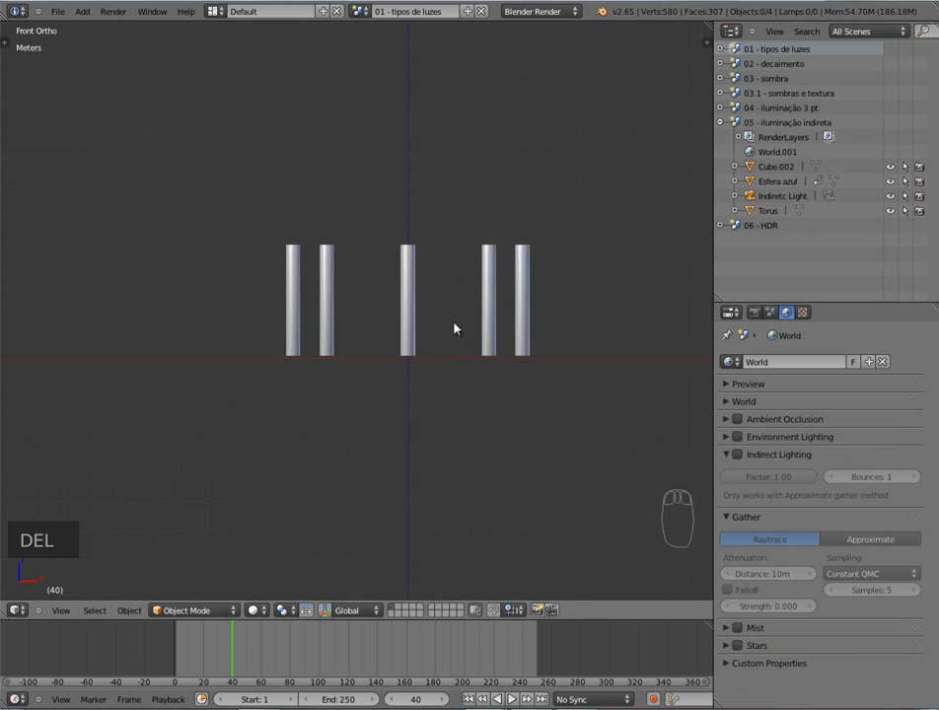
pyautogui.moveTo(399, 204); pyautogui.dragTo(388, 254, button='middle')
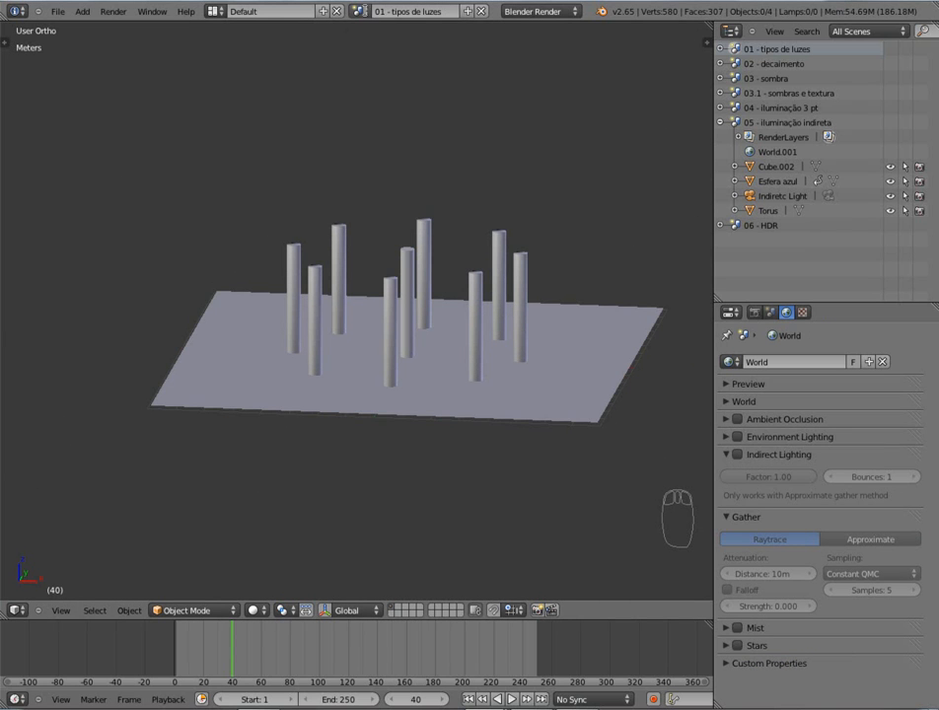
pyautogui.click(363, 11)
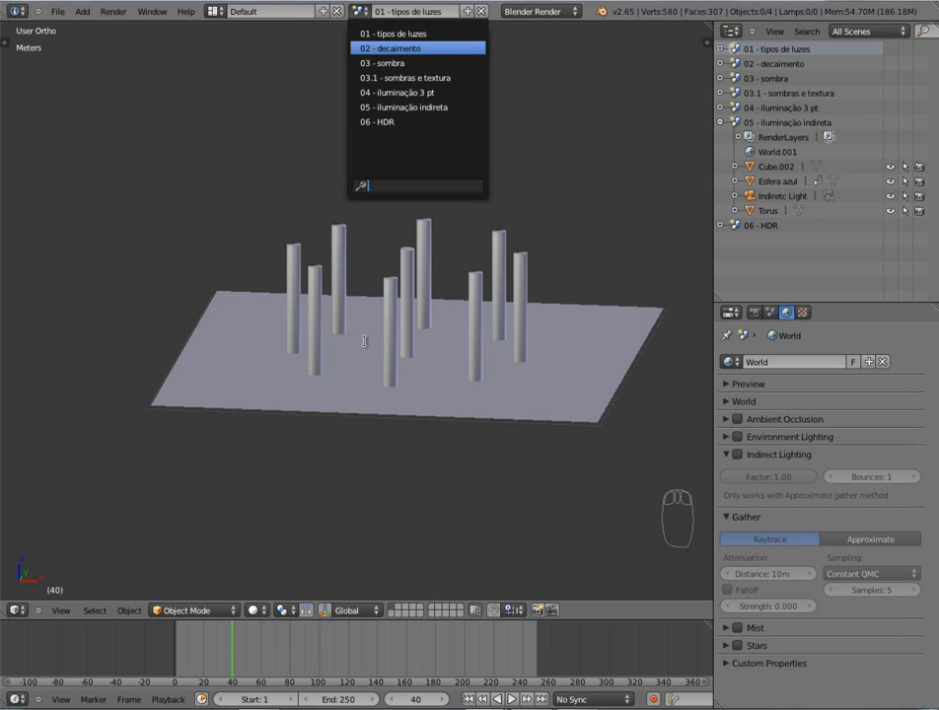
pyautogui.press('Escape')
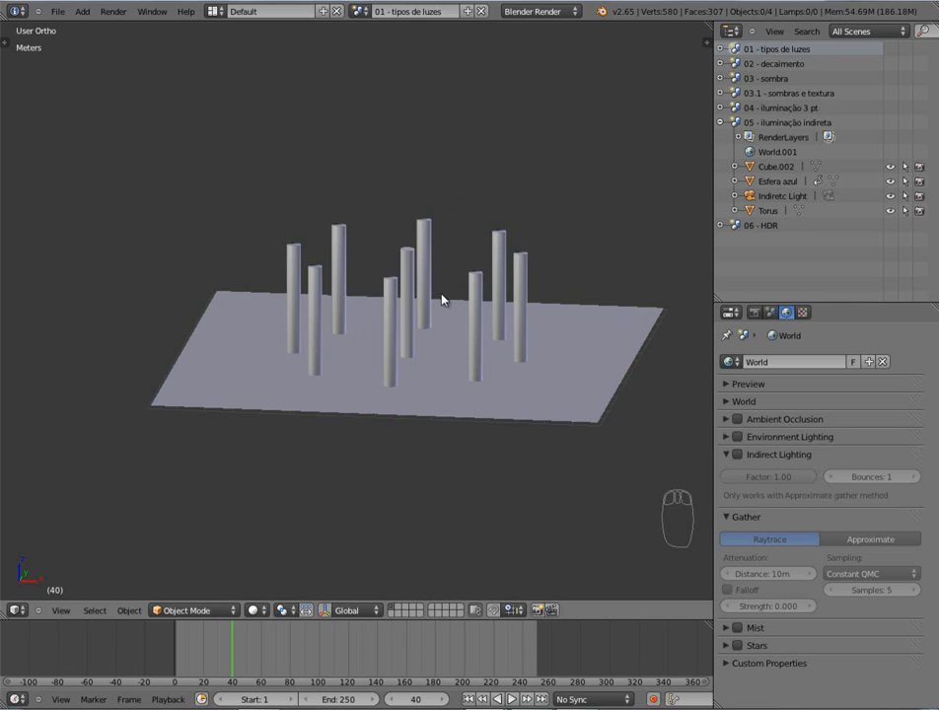